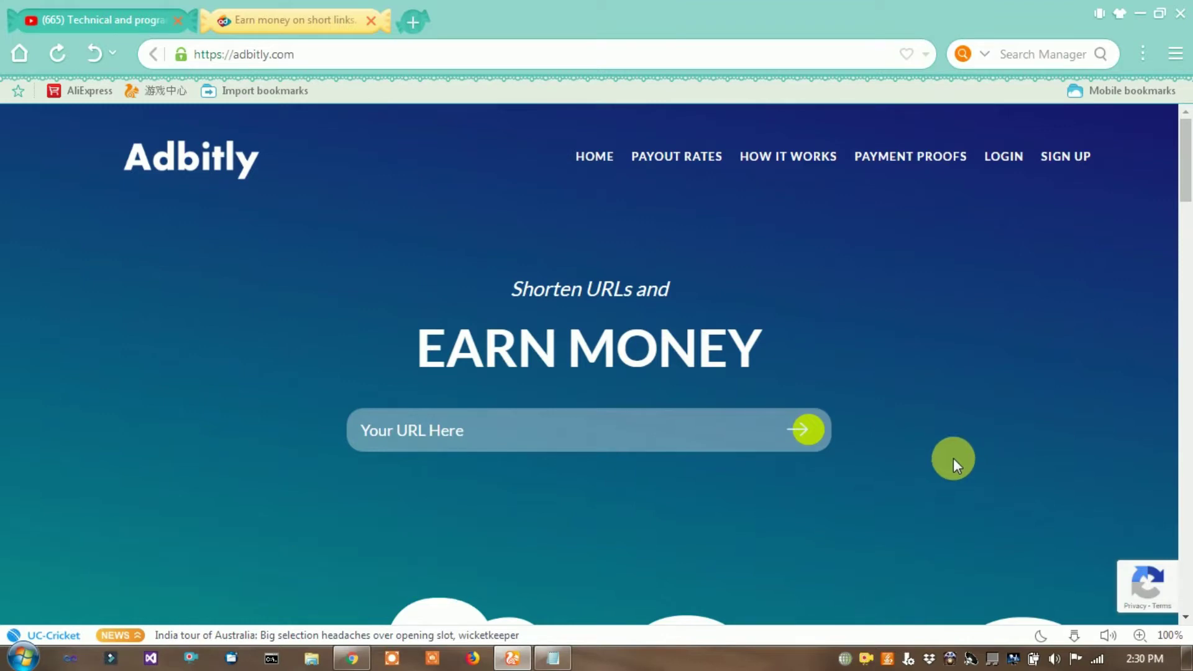
Step: Look over the Adbitly home page and review the payout rates per 1000 views for every listed country
{"action": "scroll", "coordinate": [996, 276], "scroll_direction": "down", "scroll_amount": 5}
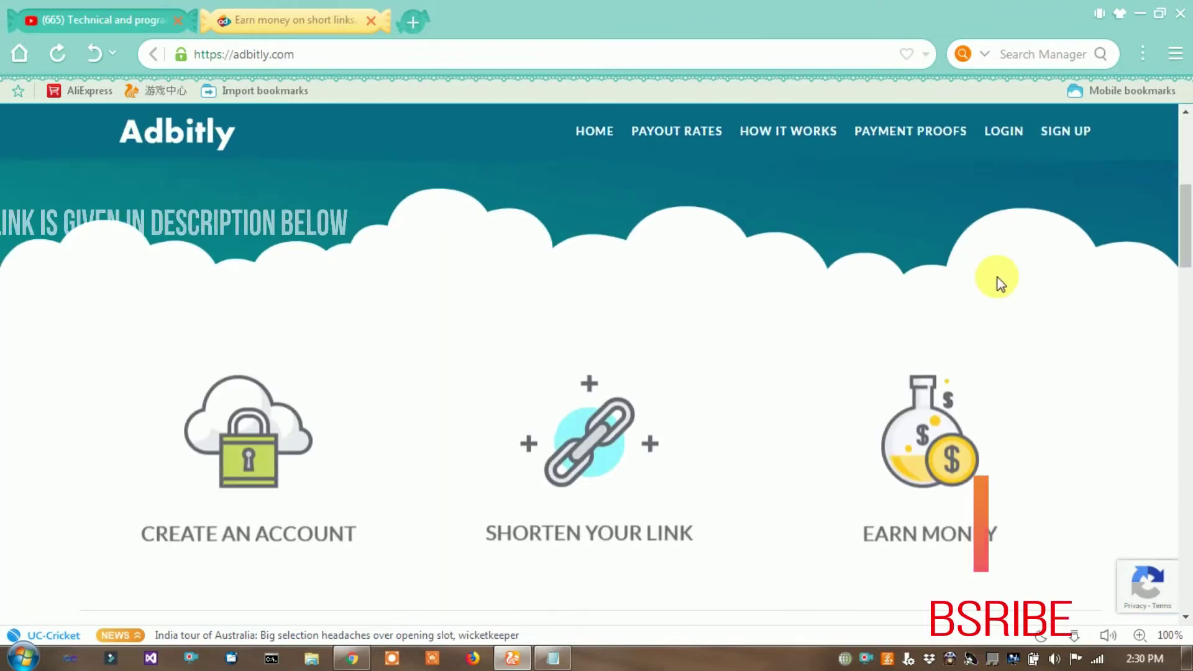
{"action": "scroll", "coordinate": [998, 280], "scroll_direction": "up", "scroll_amount": 5}
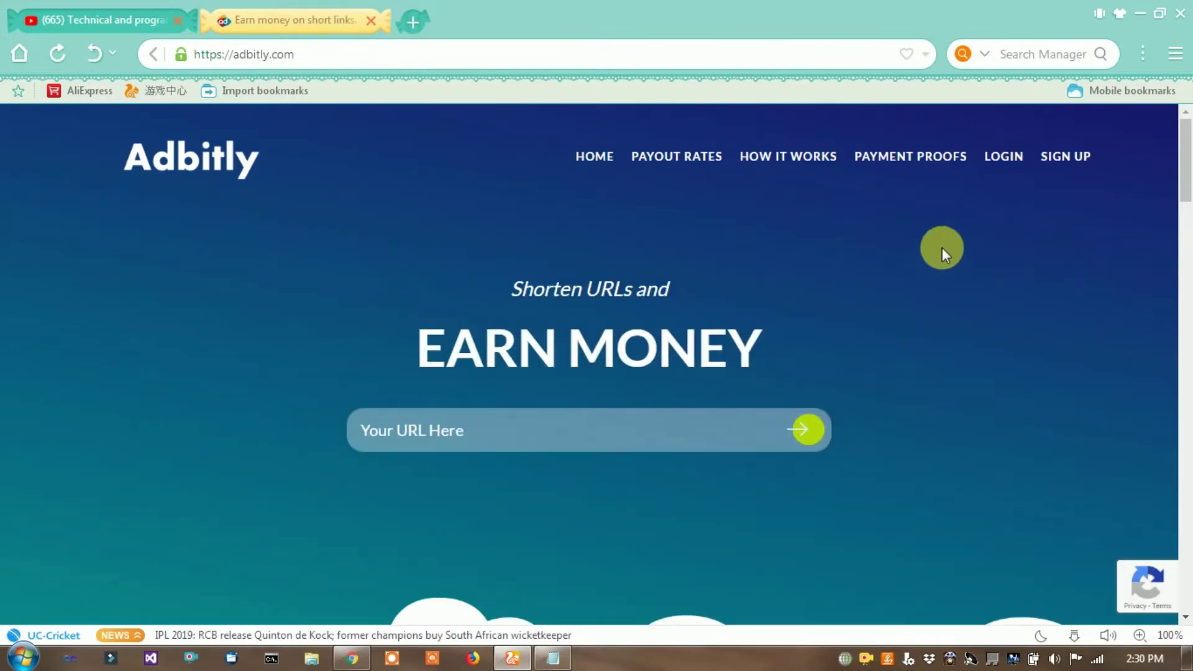
{"action": "left_click", "coordinate": [657, 157]}
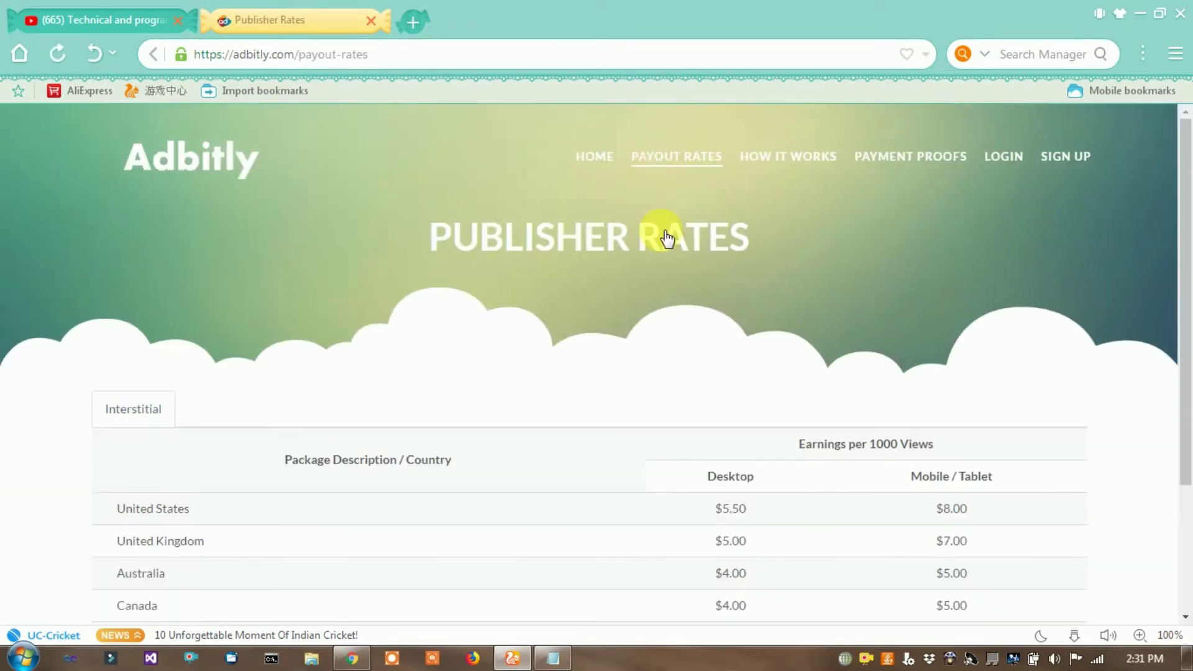
{"action": "scroll", "coordinate": [94, 351], "scroll_direction": "down", "scroll_amount": 3}
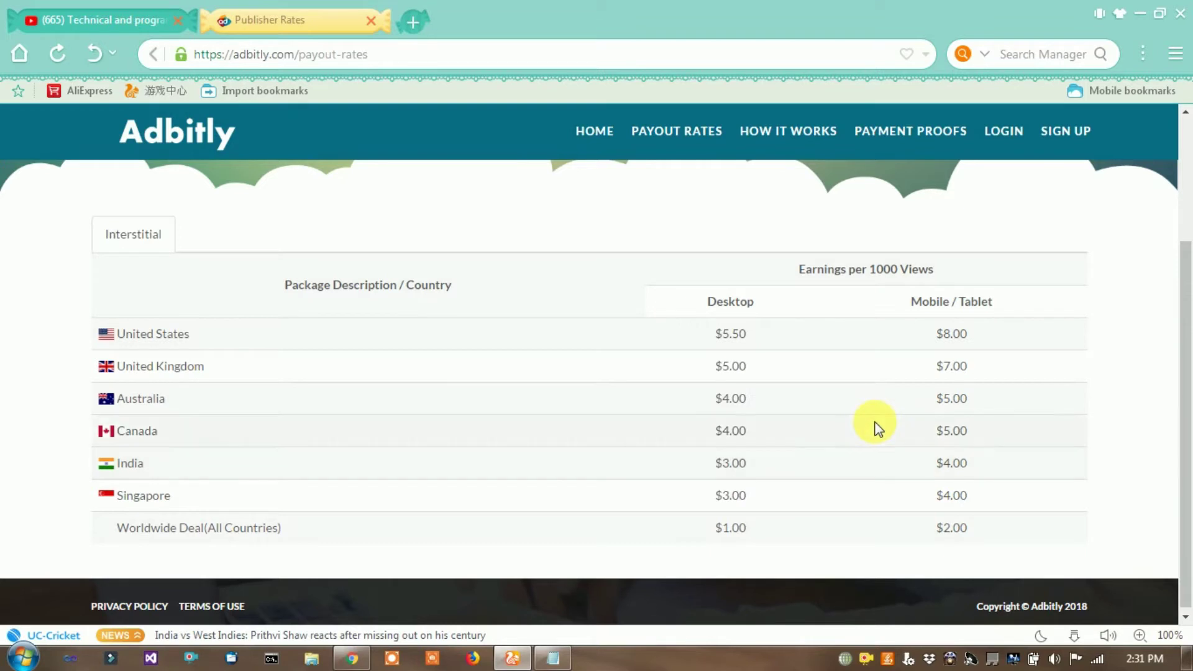
{"action": "scroll", "coordinate": [876, 427], "scroll_direction": "up", "scroll_amount": 3}
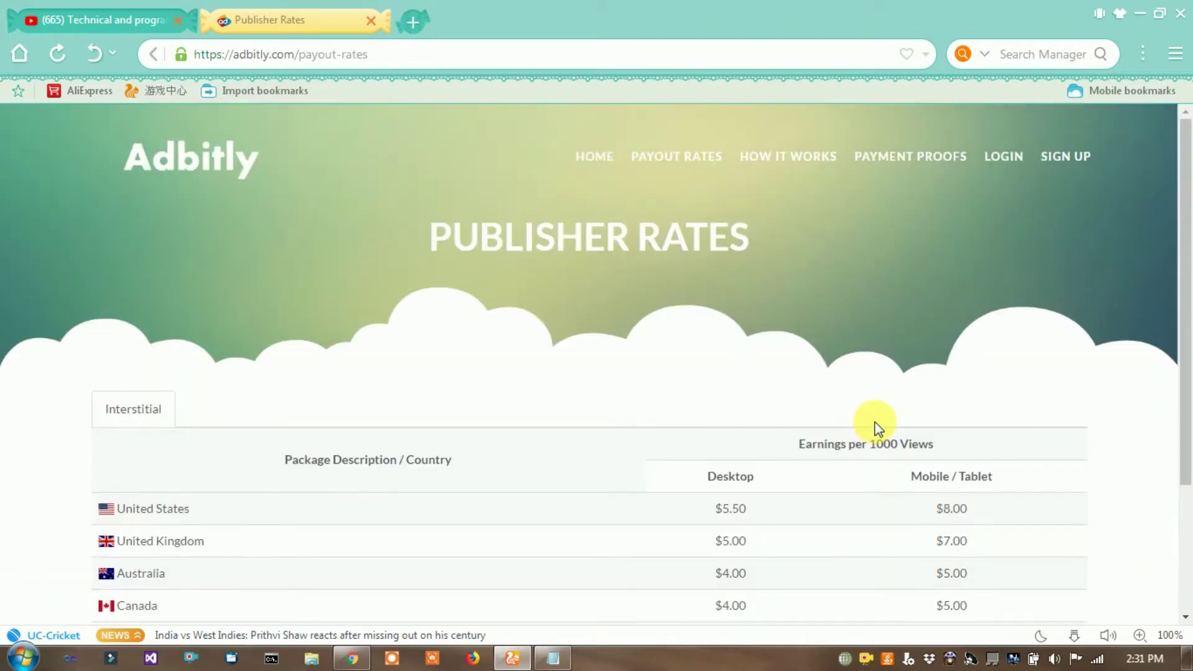
Step: Open the payment proofs page and look through the list of latest payments
{"action": "left_click", "coordinate": [904, 164]}
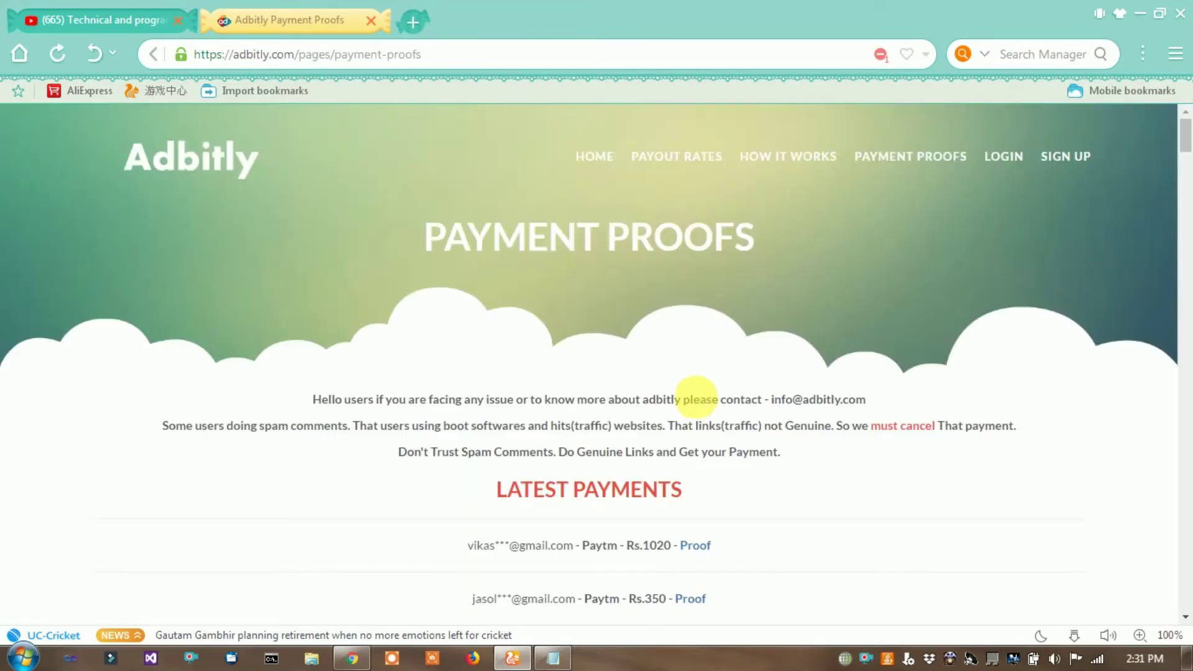
{"action": "scroll", "coordinate": [695, 398], "scroll_direction": "down", "scroll_amount": 4}
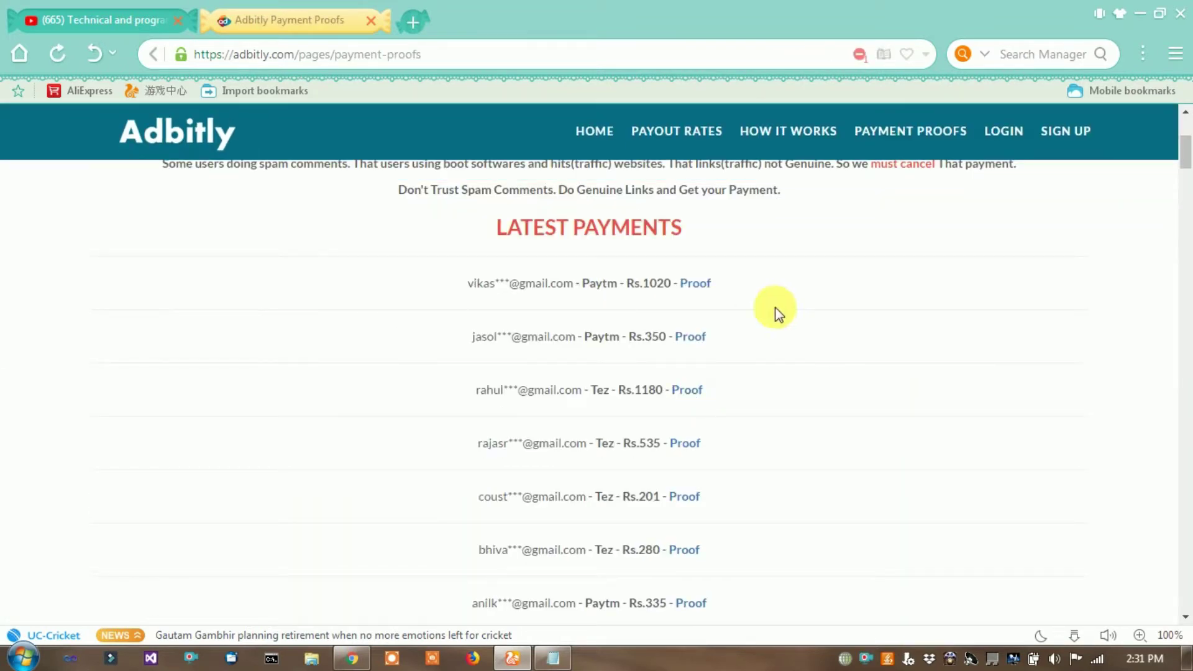
{"action": "scroll", "coordinate": [720, 484], "scroll_direction": "down", "scroll_amount": 2}
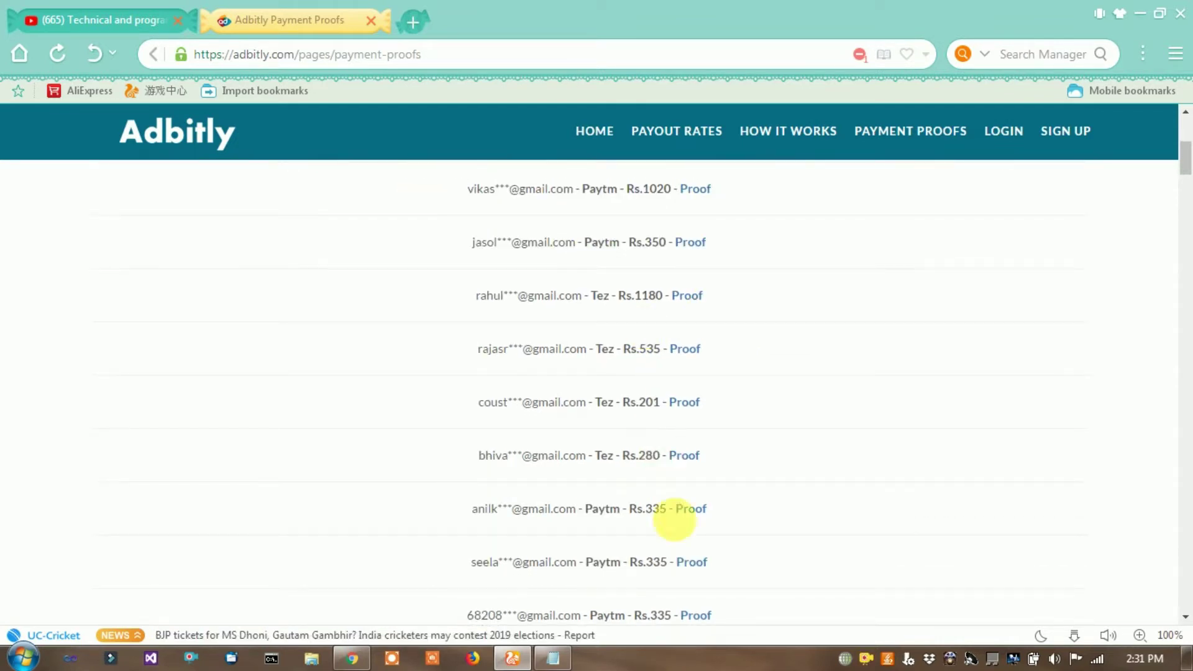
{"action": "scroll", "coordinate": [672, 497], "scroll_direction": "down", "scroll_amount": 5}
{"action": "scroll", "coordinate": [668, 467], "scroll_direction": "up", "scroll_amount": 10}
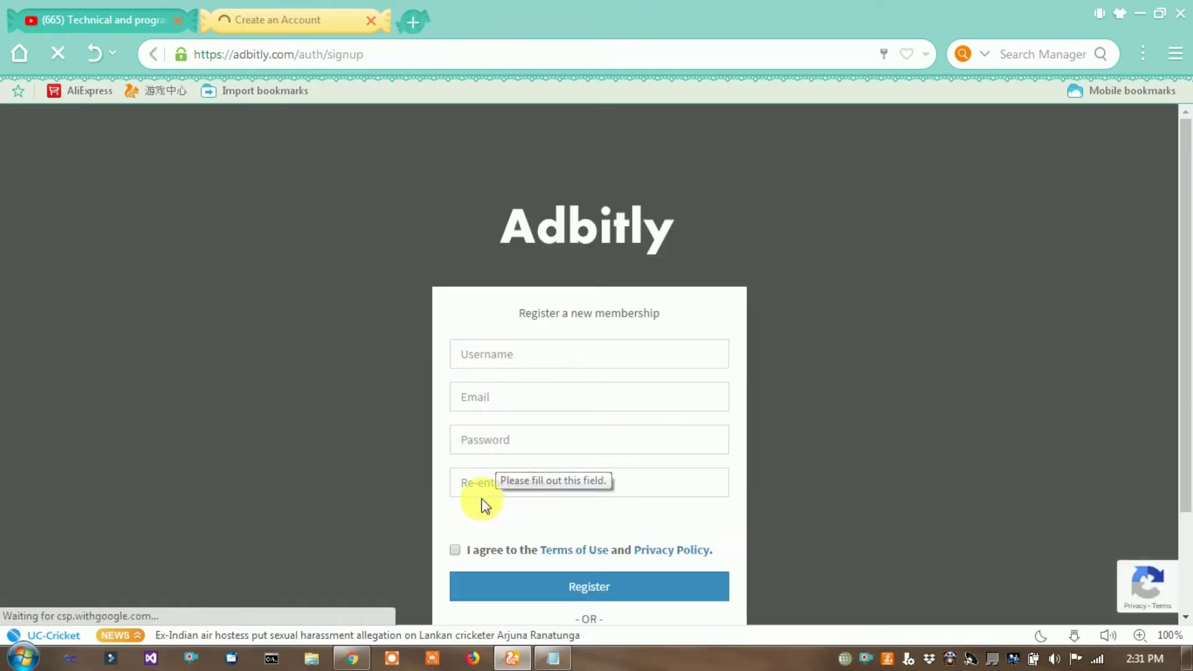
Step: Fill in the username and the email address on the new membership registration form
{"action": "left_click", "coordinate": [542, 352]}
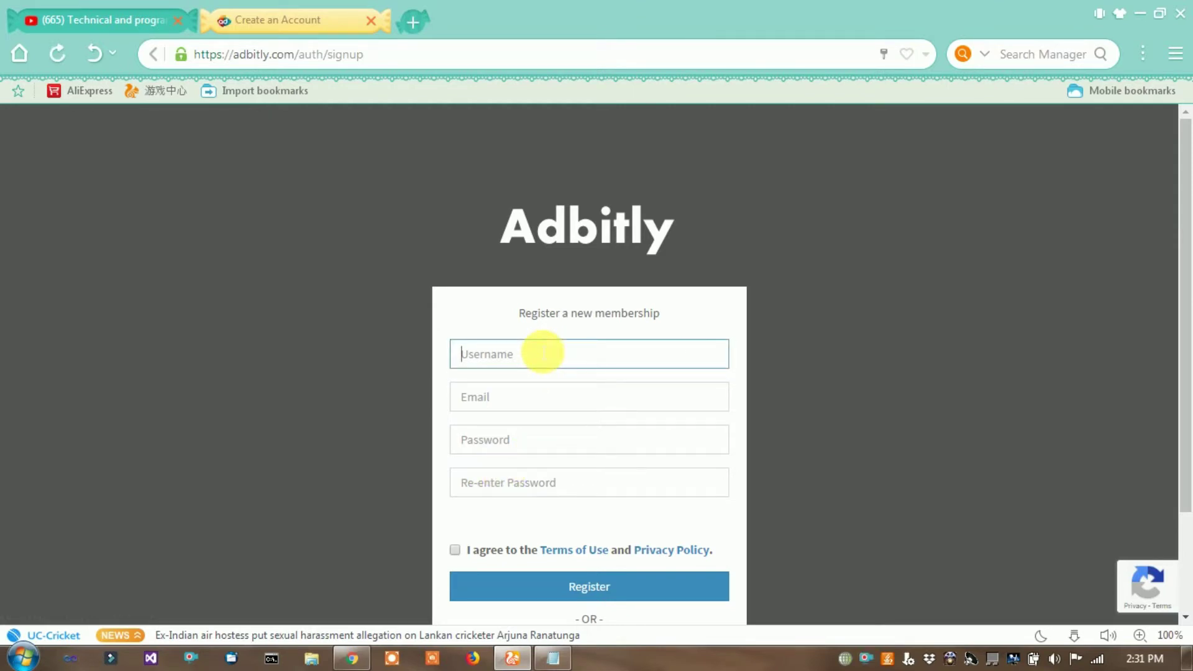
{"action": "type", "text": "akshay"}
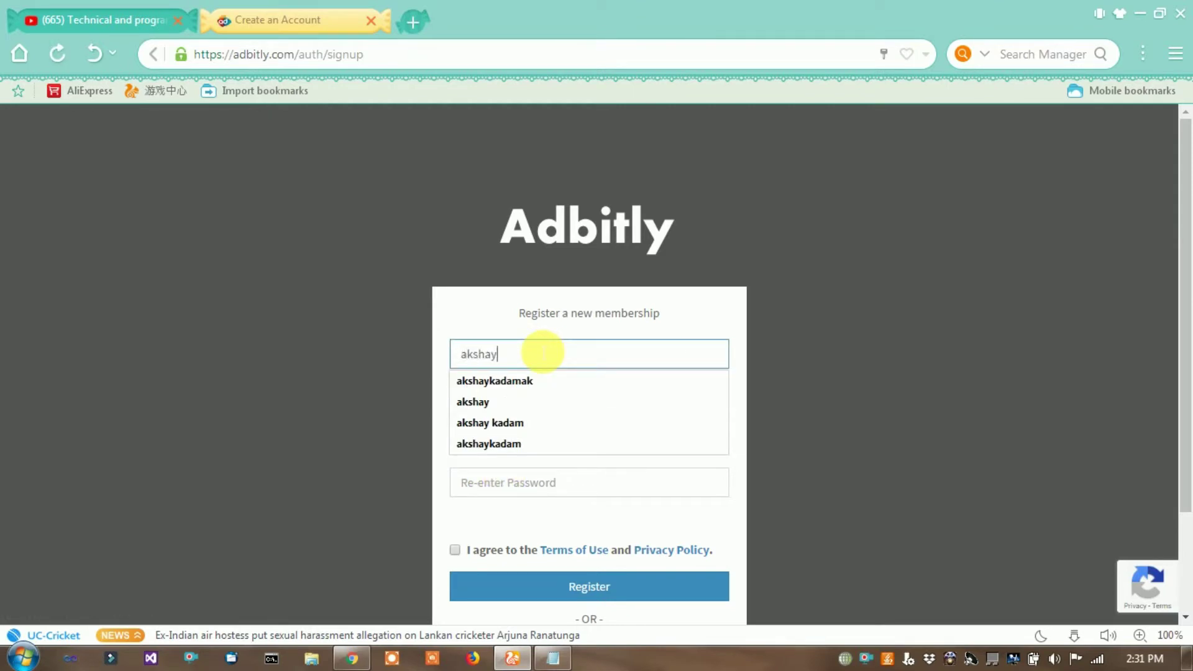
{"action": "left_click", "coordinate": [481, 402]}
{"action": "left_click", "coordinate": [531, 405]}
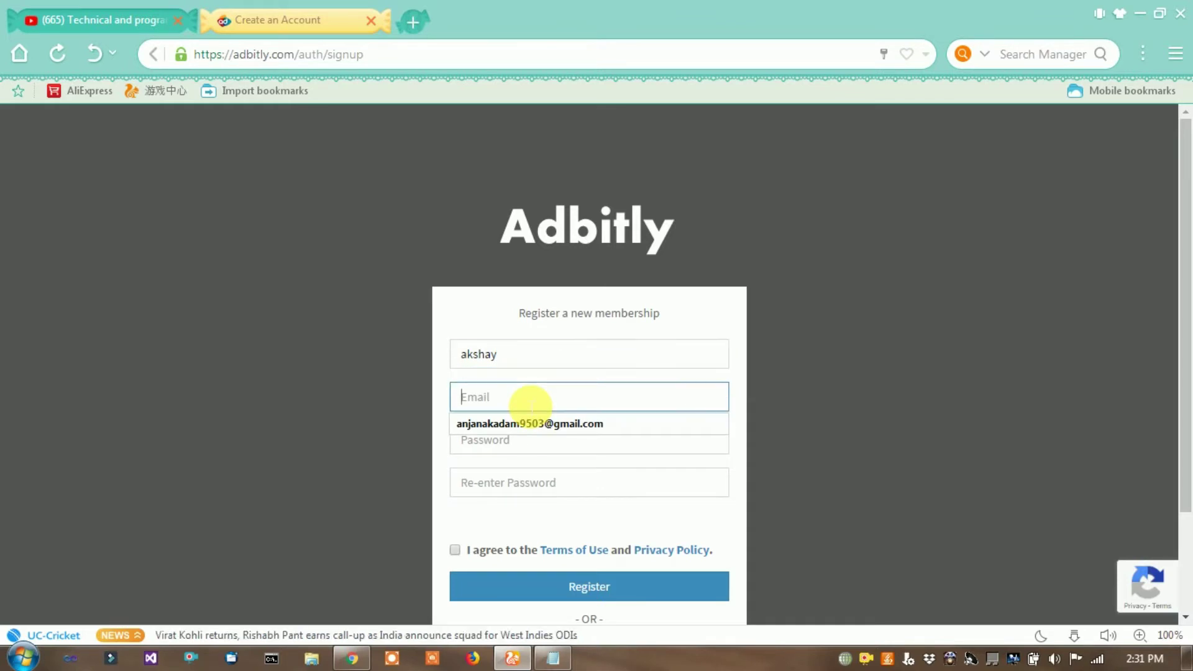
{"action": "left_click", "coordinate": [531, 406]}
{"action": "type", "text": "gatt"}
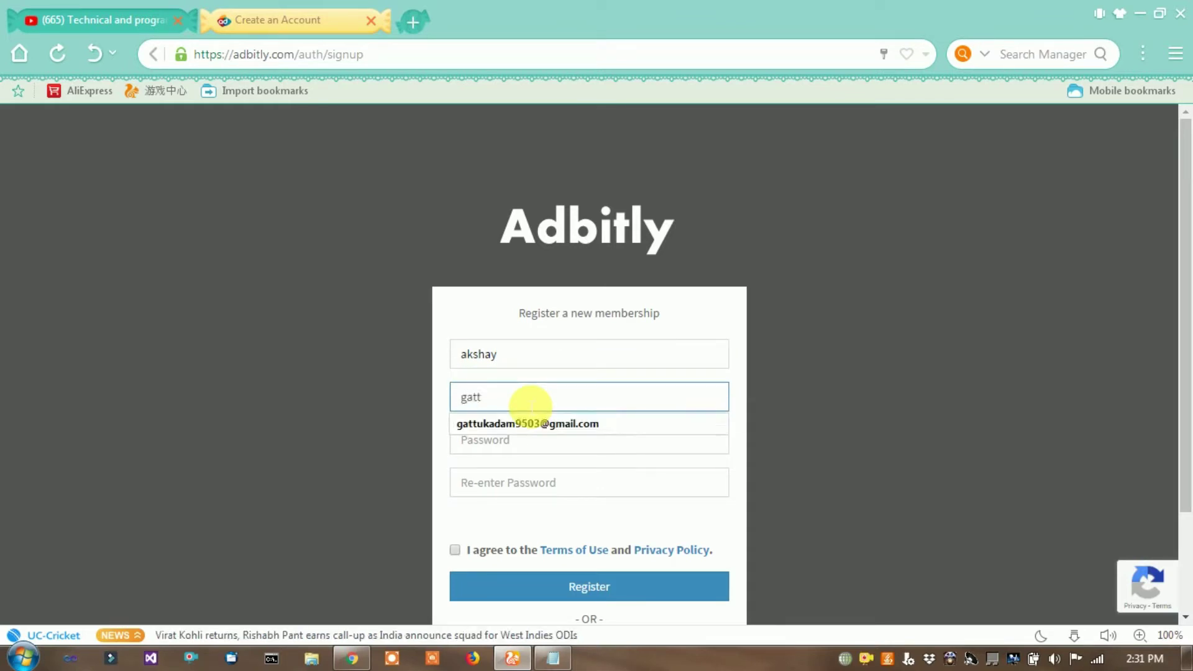
{"action": "left_click", "coordinate": [520, 420]}
Step: Enter the account password in both password fields, agree to the terms and privacy policy, and submit the registration
{"action": "left_click", "coordinate": [509, 446]}
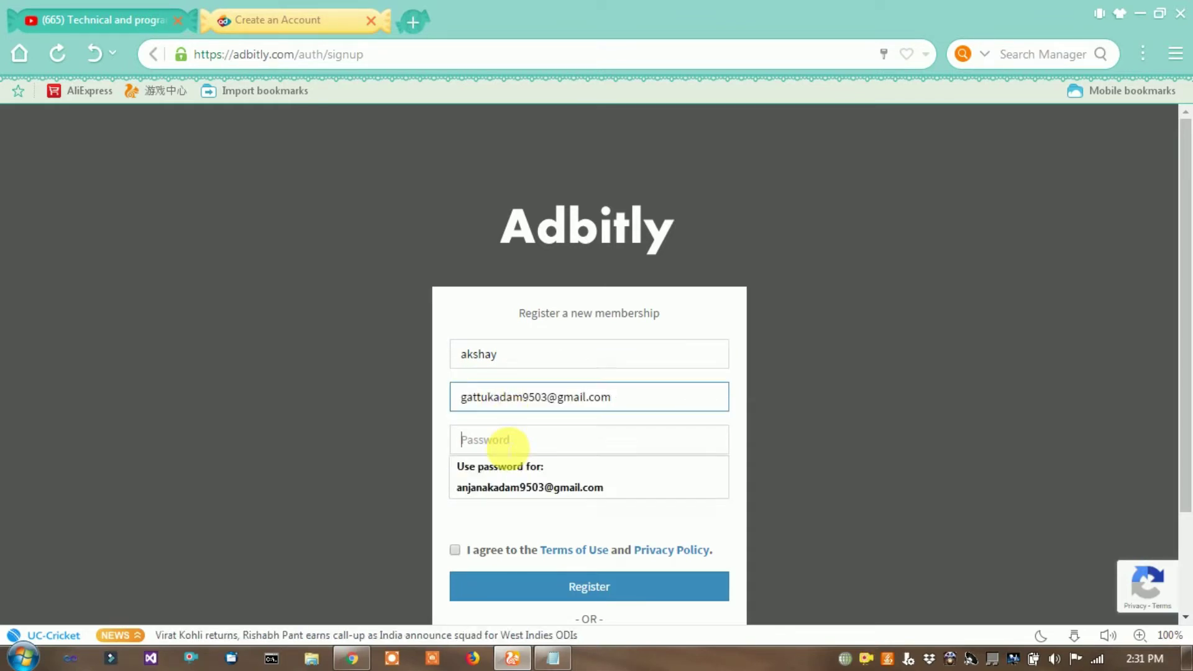
{"action": "type", "text": "a"}
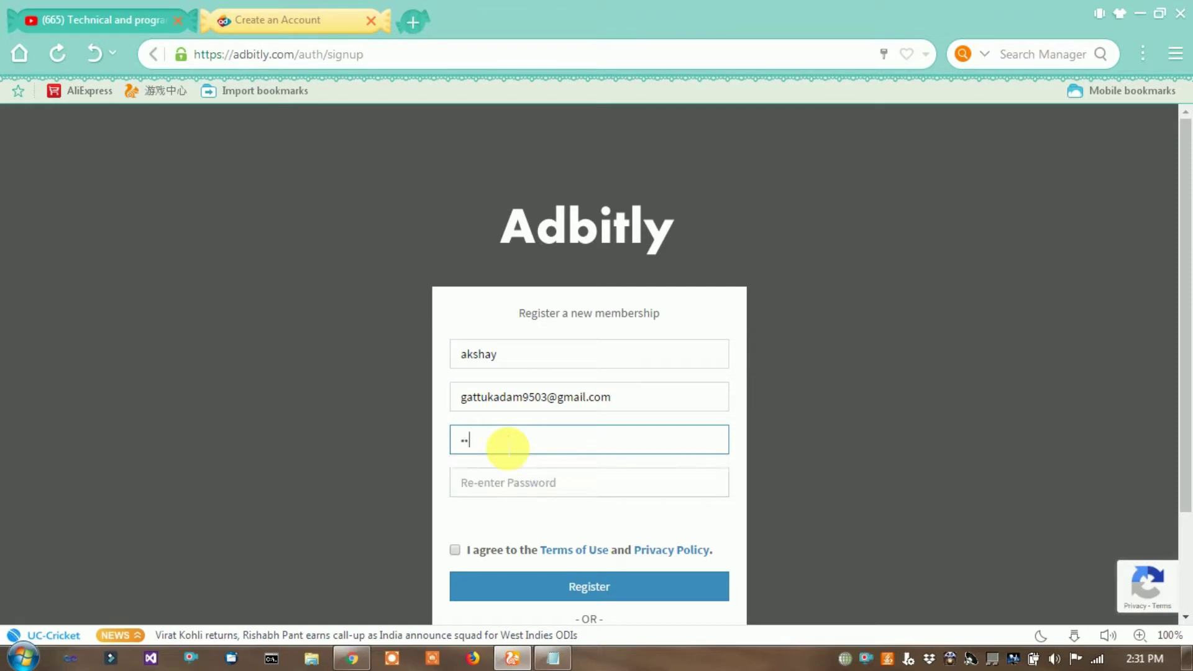
{"action": "left_click", "coordinate": [491, 484]}
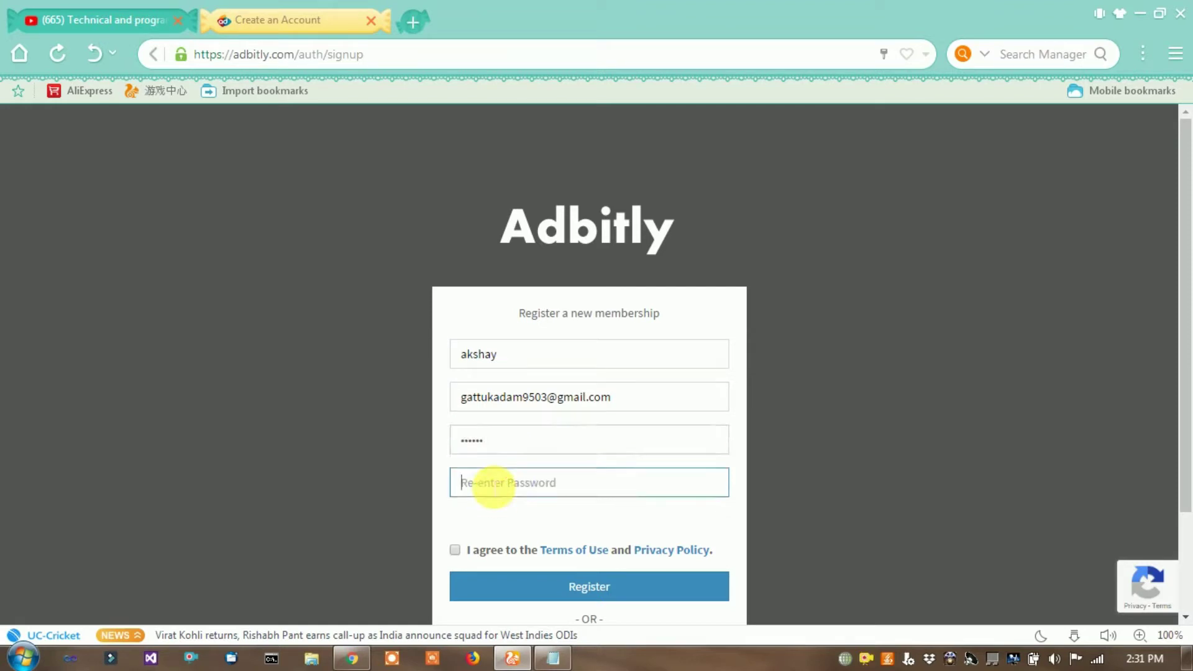
{"action": "type", "text": "aaaaaa"}
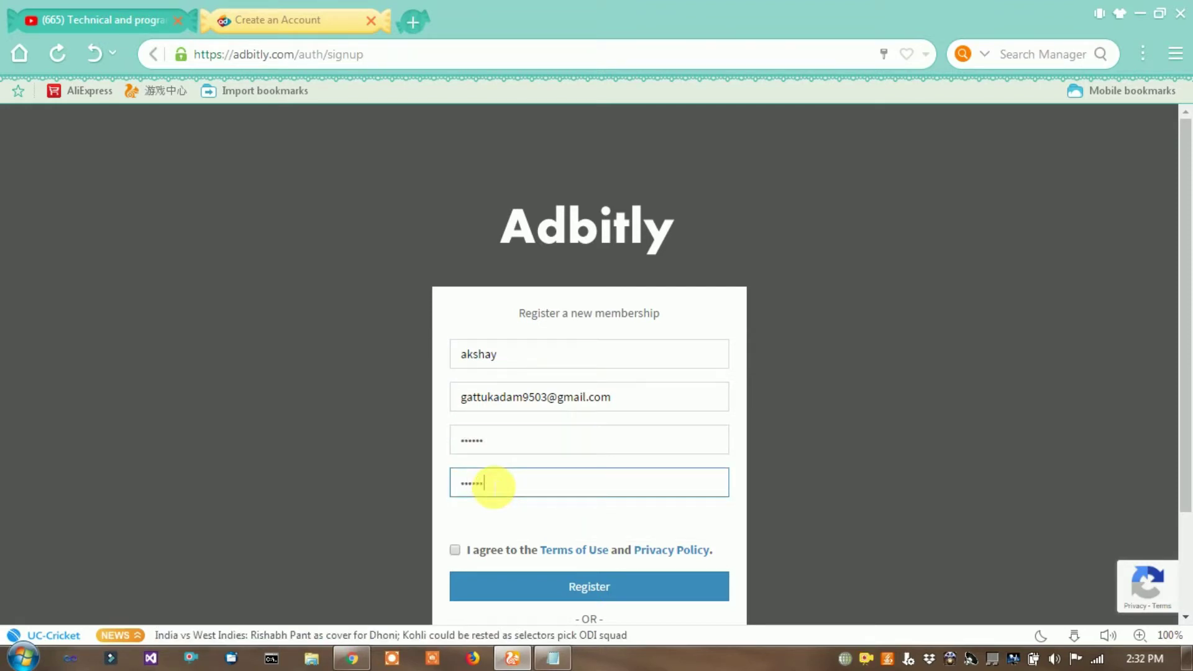
{"action": "left_click", "coordinate": [456, 550]}
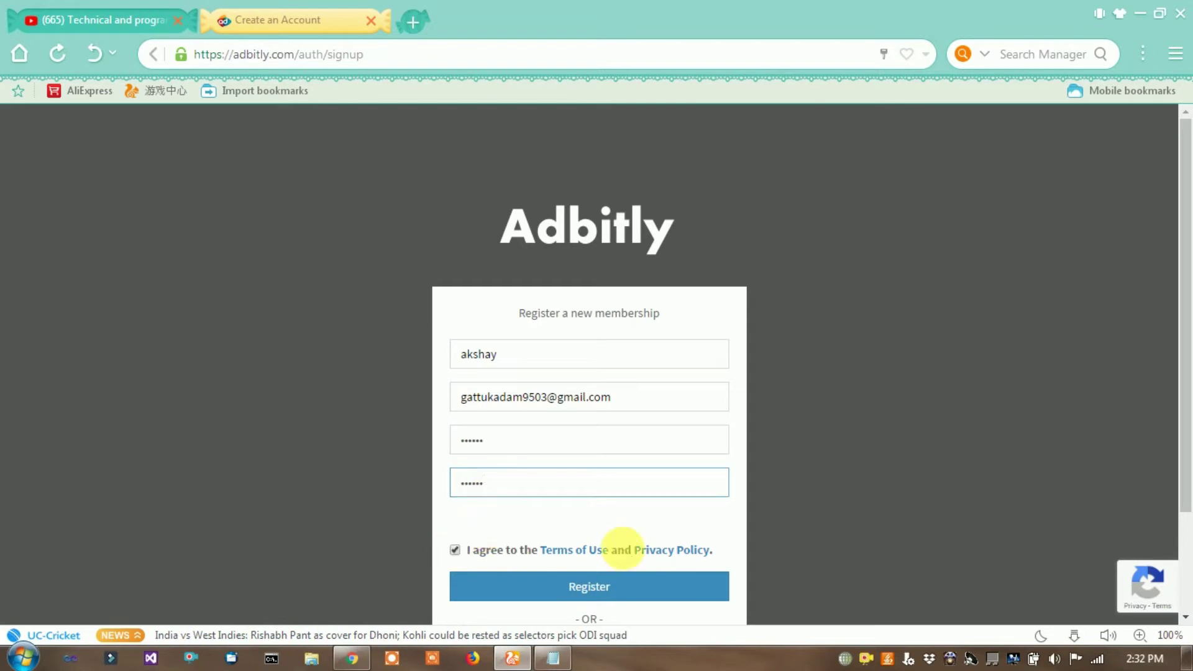
{"action": "left_click", "coordinate": [591, 589]}
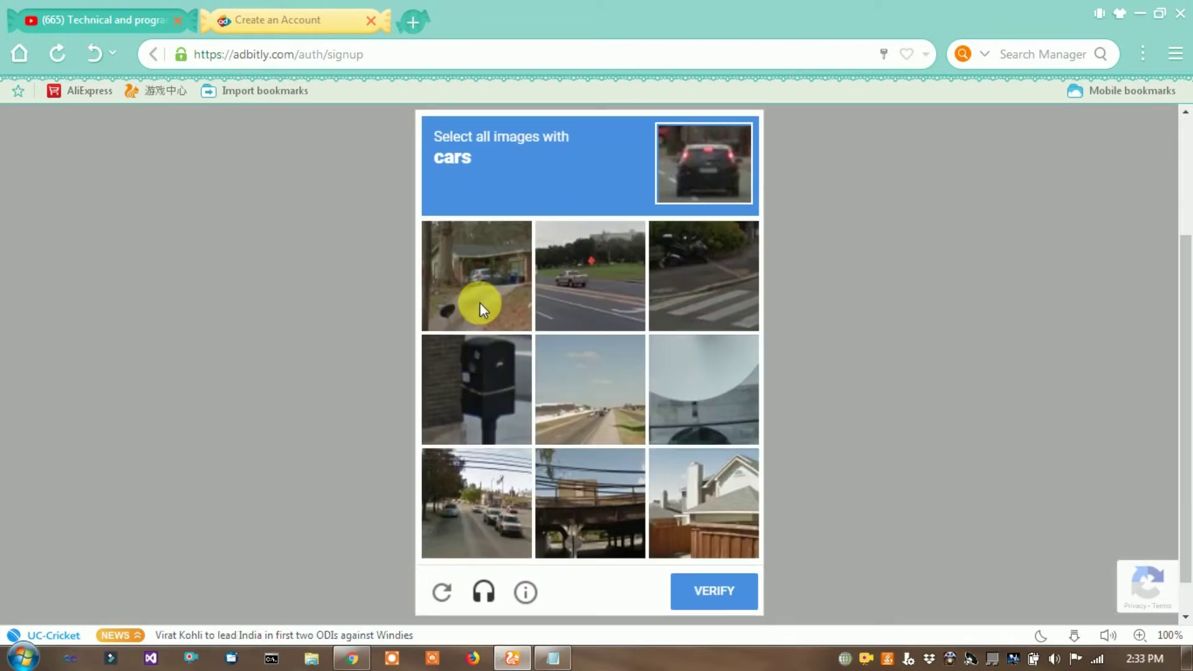
Step: Mark the four image tiles in the first row and lower-left corner as cars and submit the captcha
{"action": "left_click", "coordinate": [644, 281]}
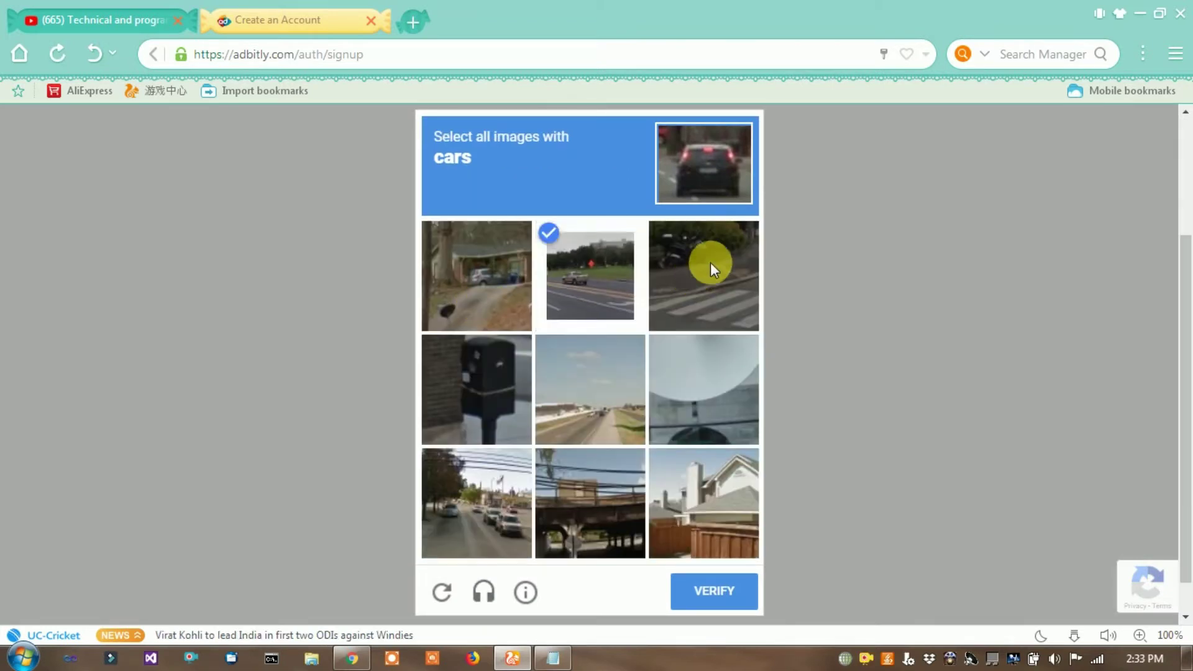
{"action": "left_click", "coordinate": [710, 263]}
{"action": "left_click", "coordinate": [464, 520]}
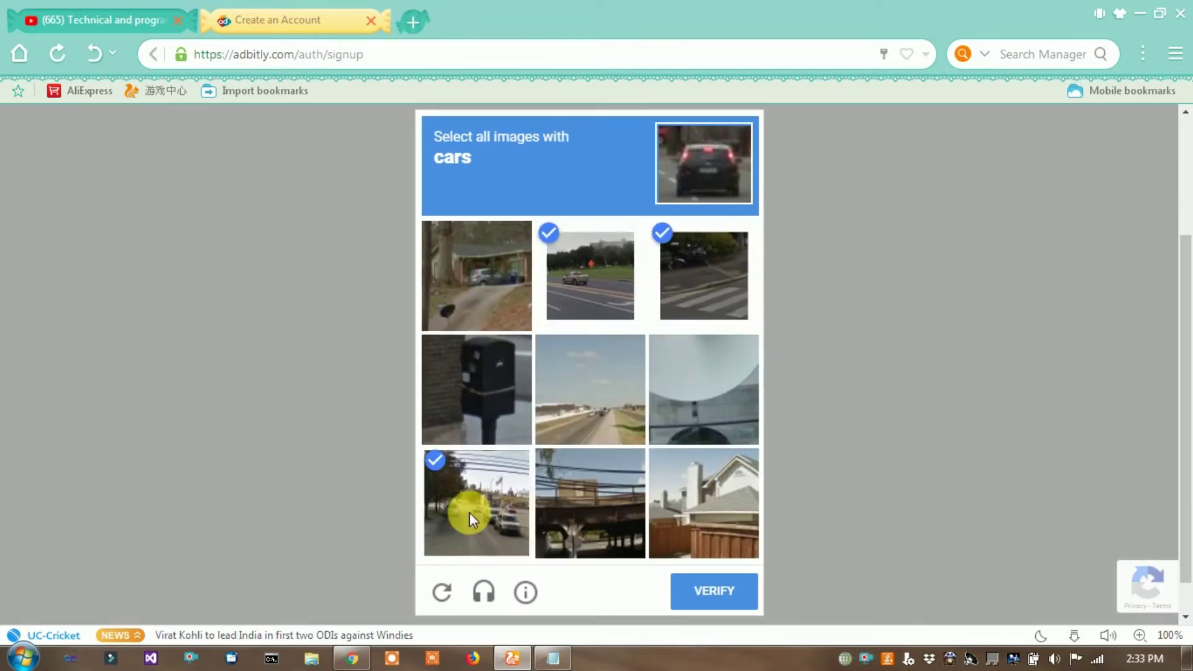
{"action": "left_click", "coordinate": [487, 269]}
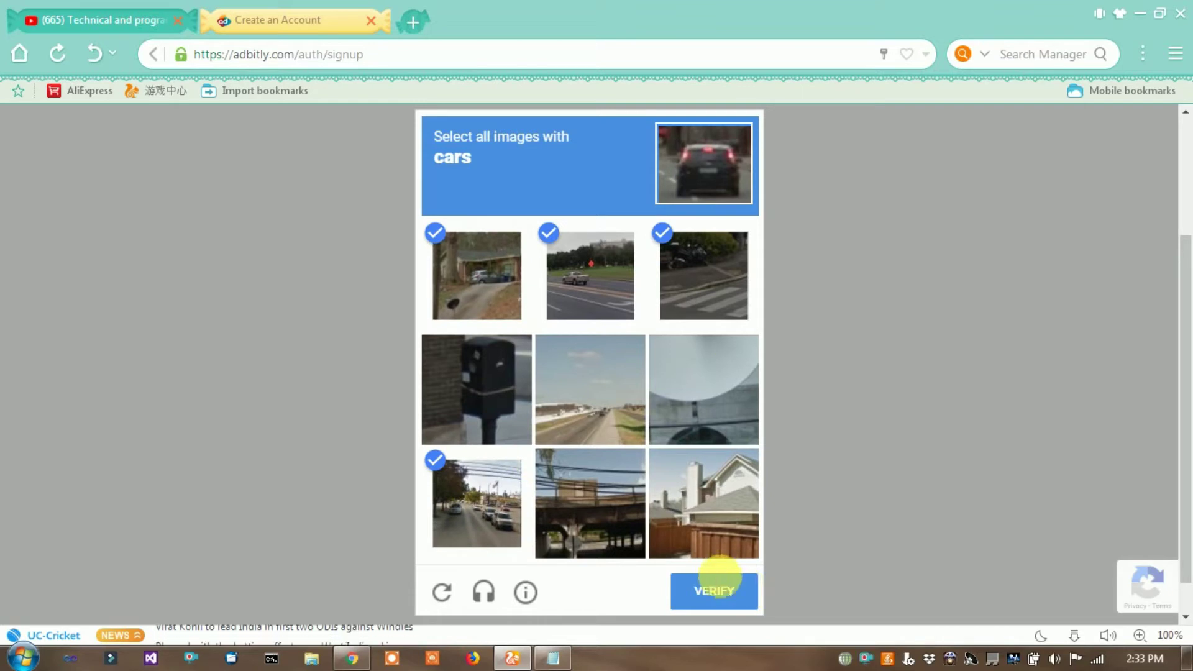
{"action": "left_click", "coordinate": [722, 587]}
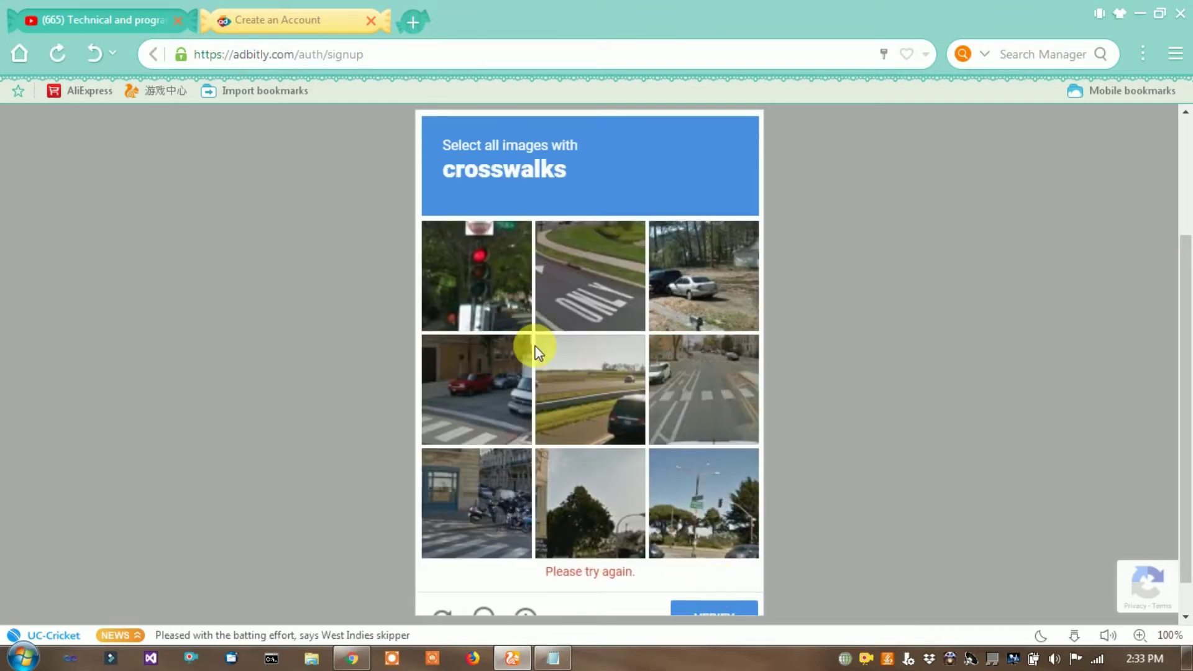
Step: Mark the ONLY road marking tile and the three tiles with striped crossings as crosswalks and submit the captcha
{"action": "left_click", "coordinate": [600, 287]}
{"action": "scroll", "coordinate": [600, 287], "scroll_direction": "down", "scroll_amount": 1}
{"action": "left_click", "coordinate": [446, 392]}
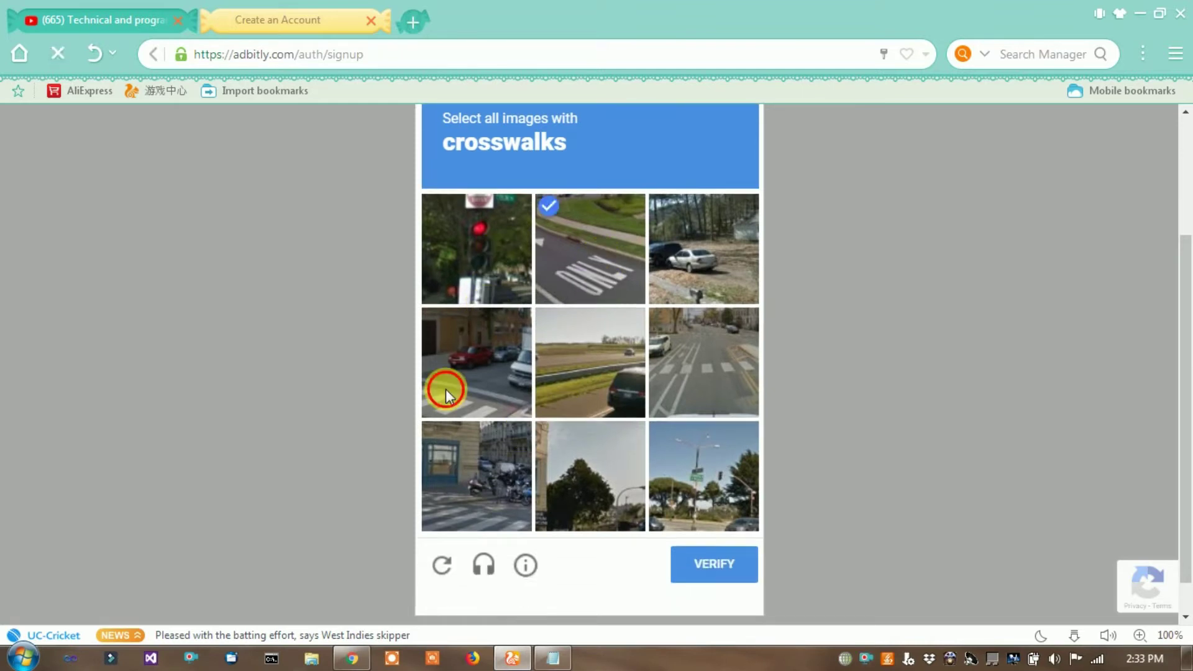
{"action": "left_click", "coordinate": [456, 473]}
{"action": "scroll", "coordinate": [763, 555], "scroll_direction": "up", "scroll_amount": 1}
{"action": "left_click", "coordinate": [703, 389]}
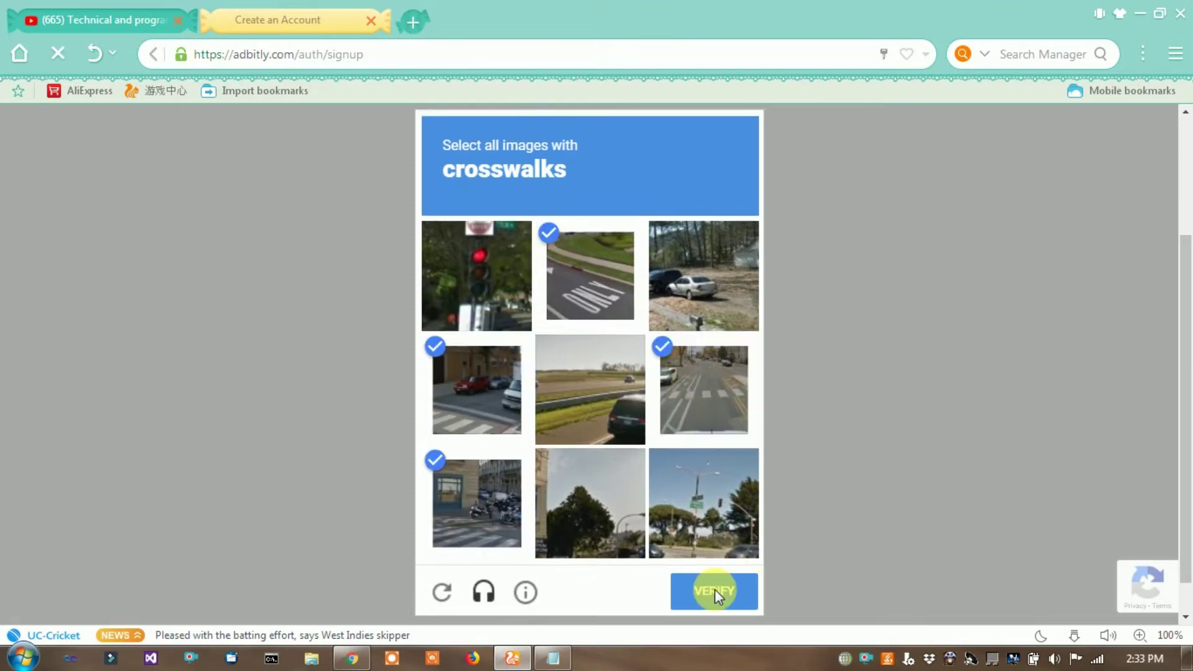
{"action": "left_click", "coordinate": [713, 596]}
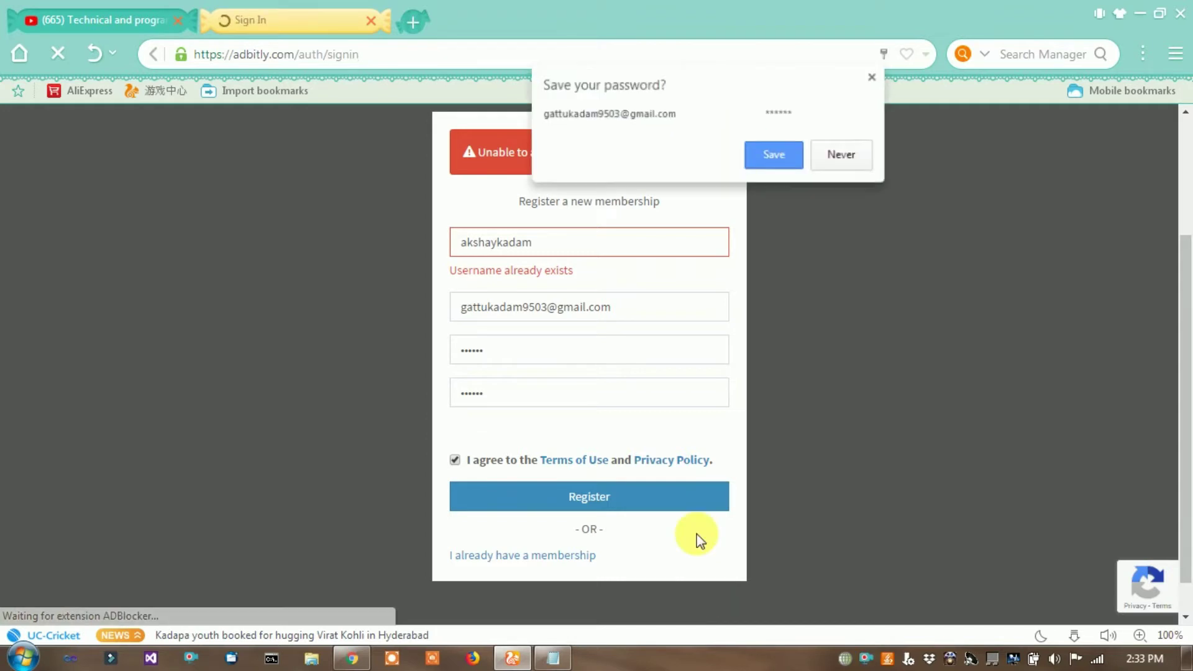
Step: Save the registration password in the browser and sign in to the Adbitly member account
{"action": "left_click", "coordinate": [775, 153]}
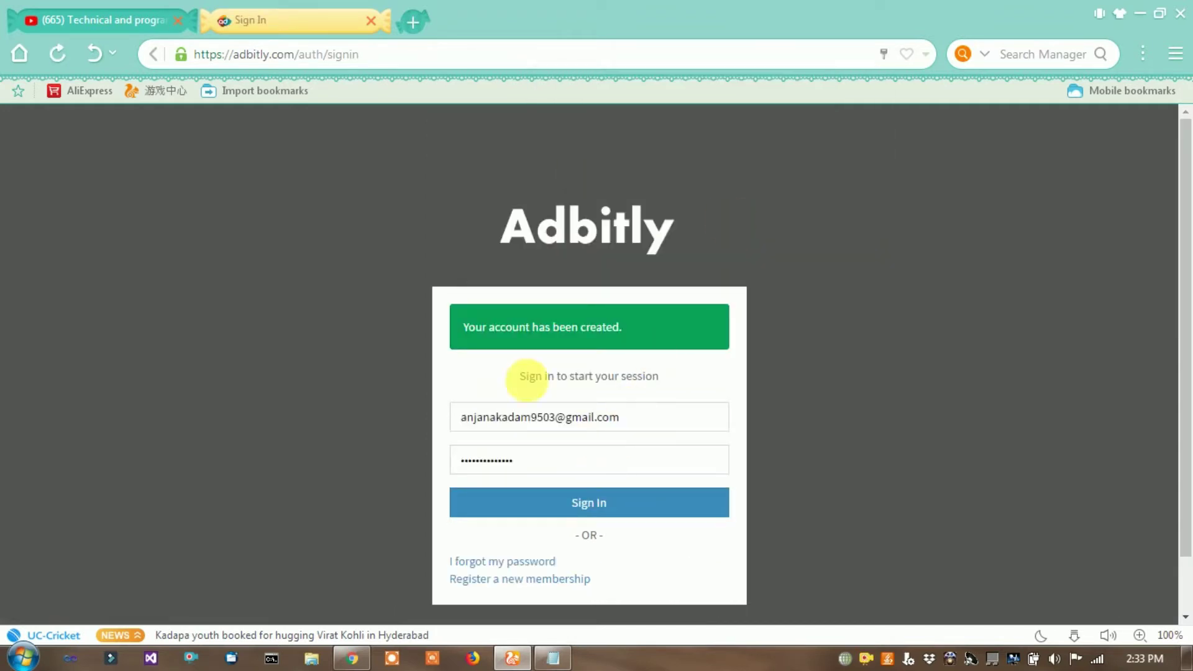
{"action": "left_click", "coordinate": [616, 513]}
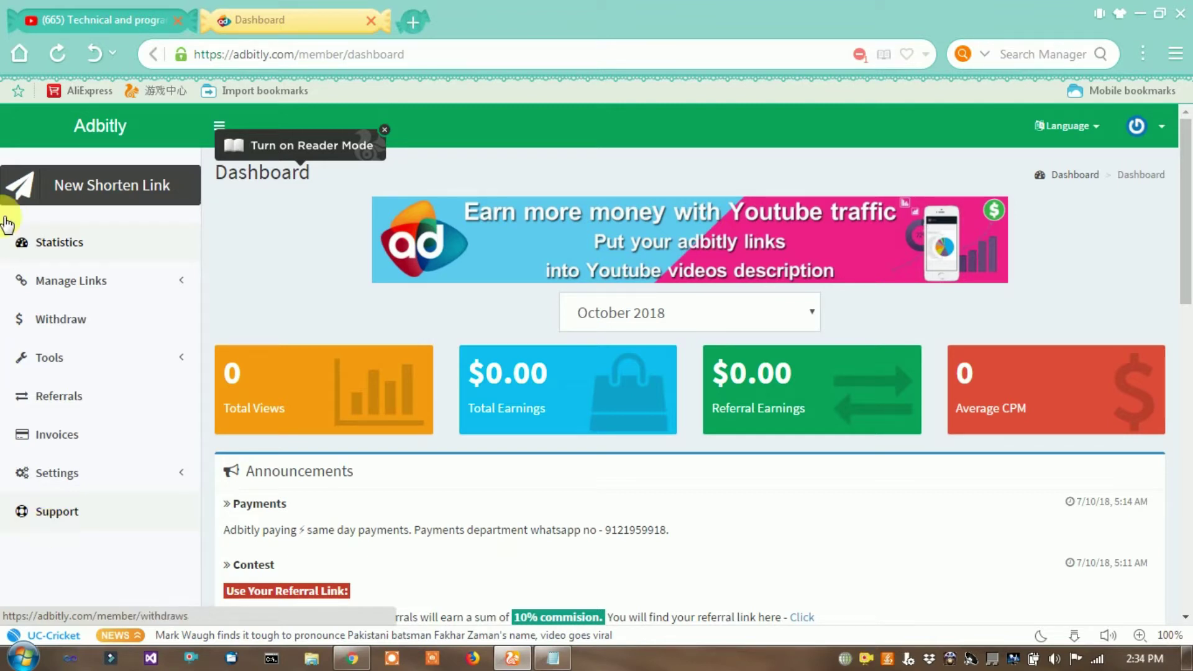
Step: Switch to the open YouTube channel page and copy its full web address
{"action": "left_click", "coordinate": [125, 20]}
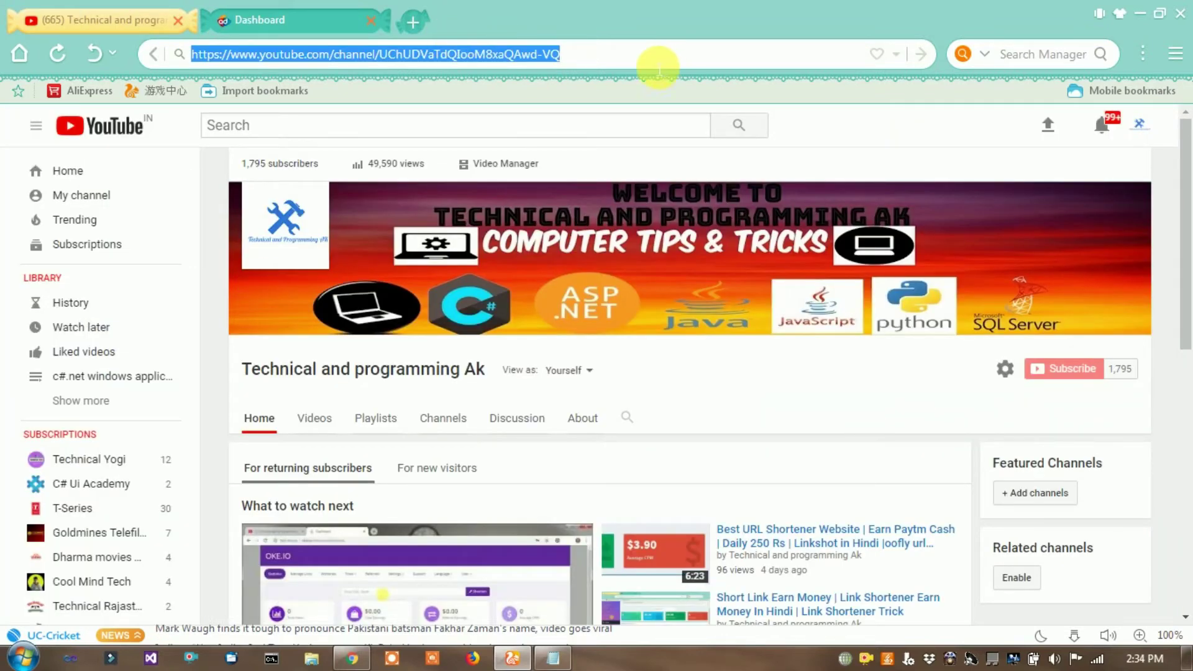
{"action": "right_click", "coordinate": [508, 54]}
{"action": "left_click", "coordinate": [540, 137]}
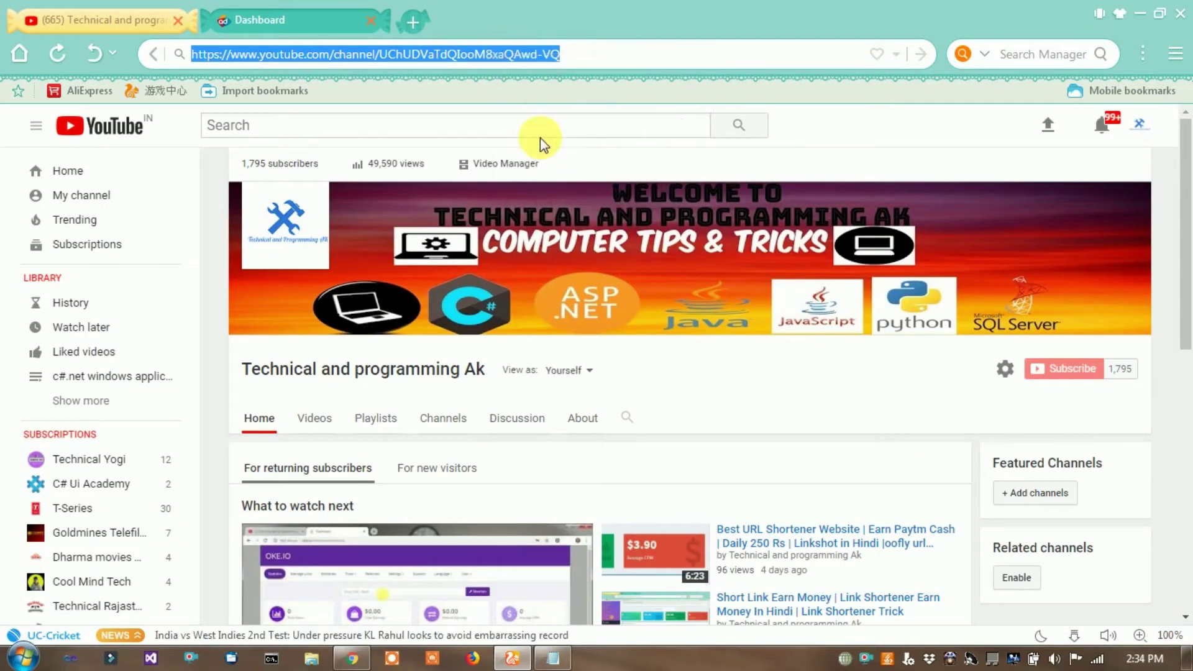
Step: Return to the Adbitly dashboard and create a new shortened link from the copied YouTube channel address
{"action": "left_click", "coordinate": [282, 20]}
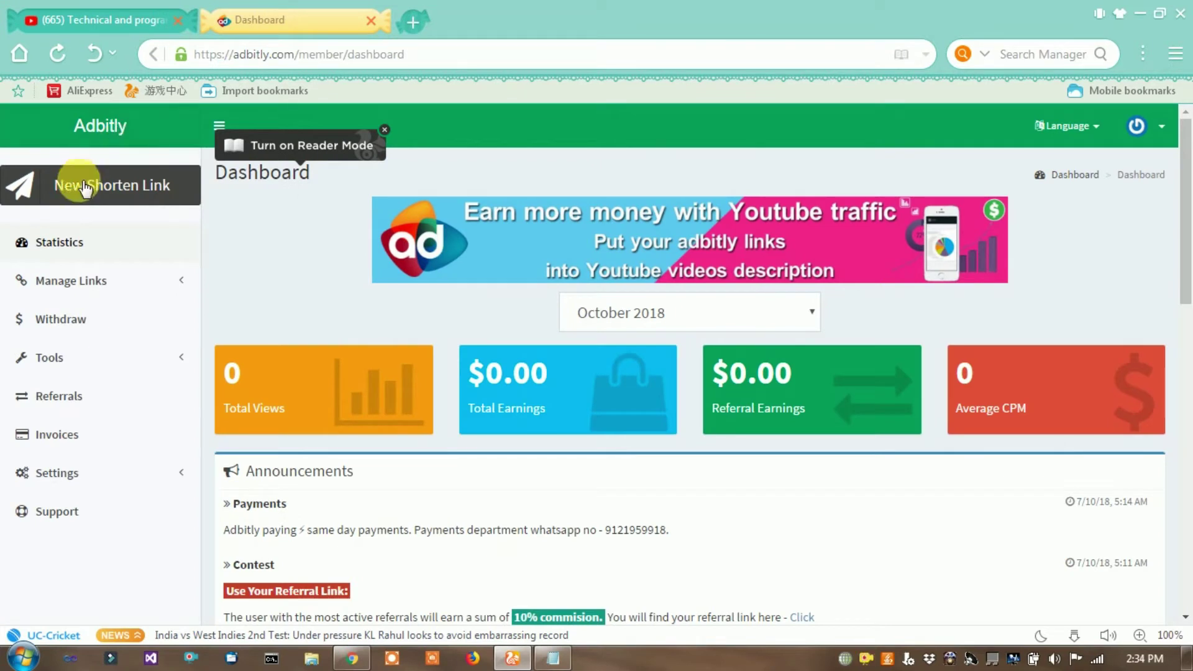
{"action": "left_click", "coordinate": [128, 199]}
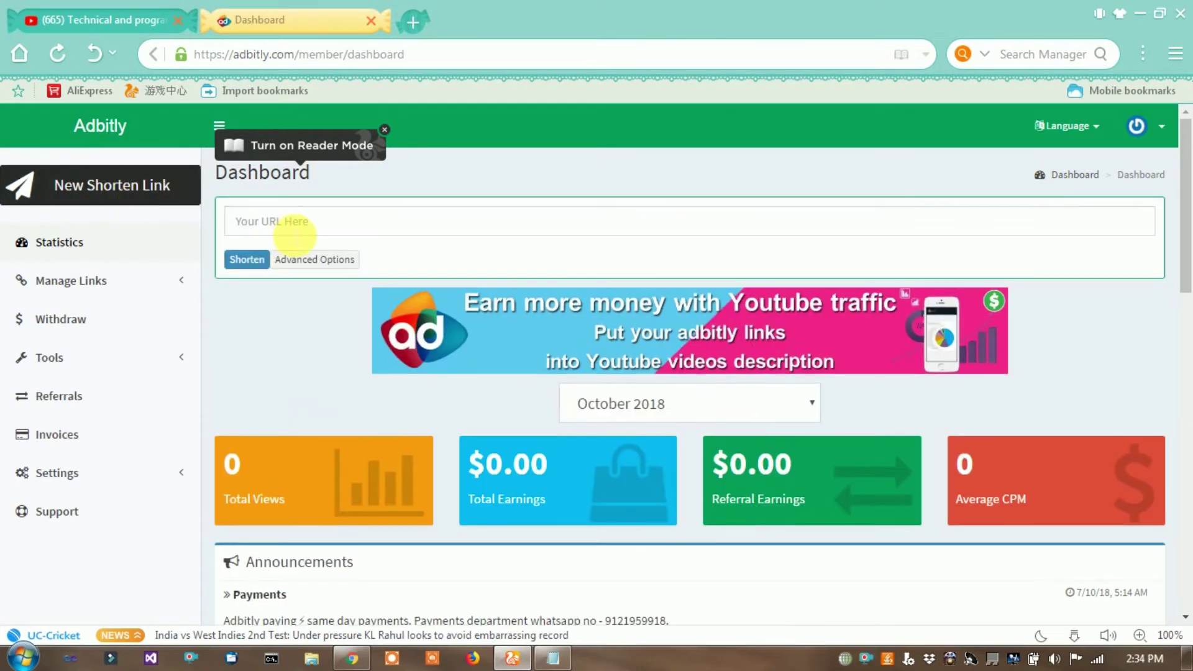
{"action": "right_click", "coordinate": [294, 234]}
{"action": "left_click", "coordinate": [340, 332]}
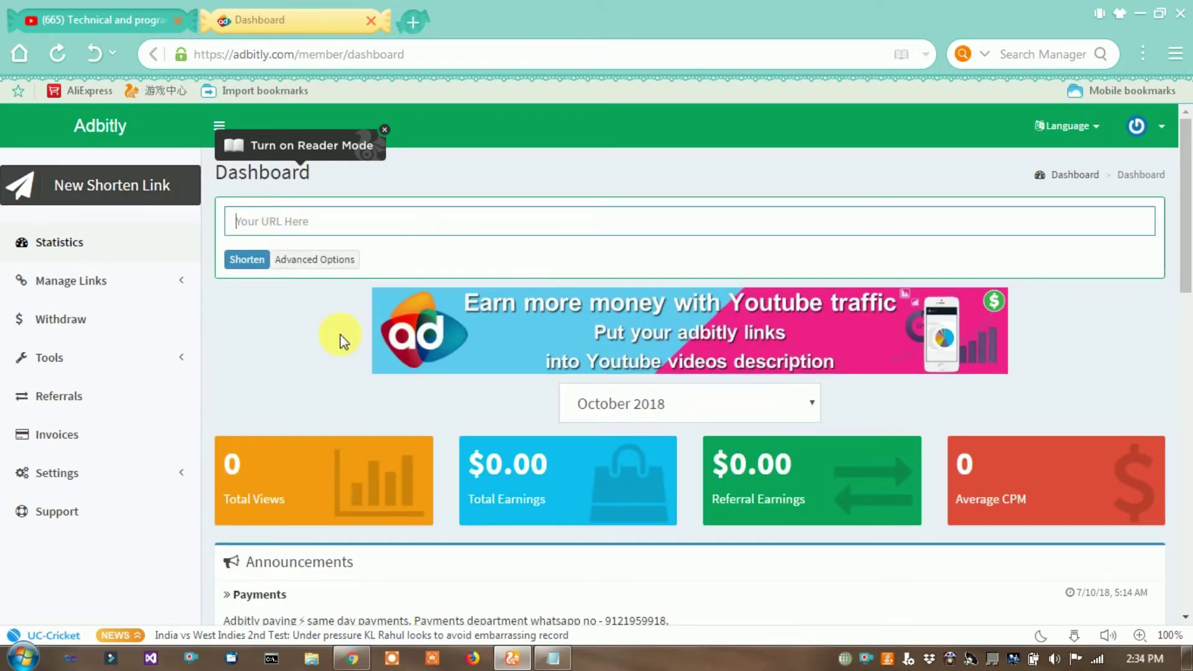
{"action": "left_click", "coordinate": [250, 278]}
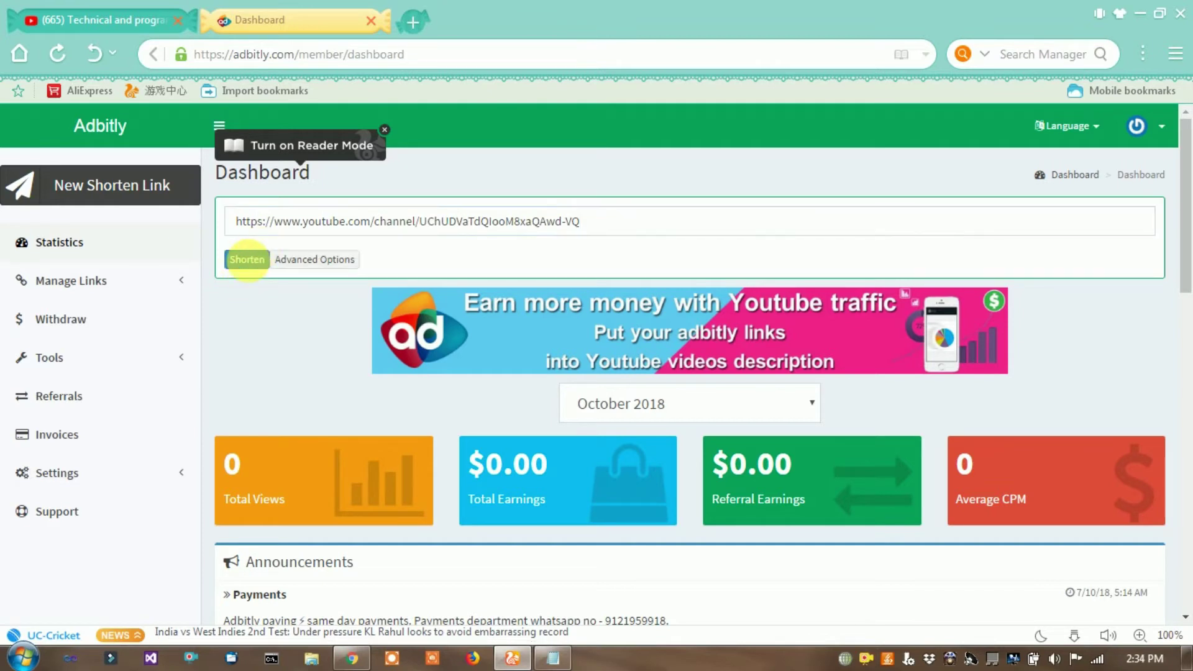
{"action": "left_click", "coordinate": [247, 259]}
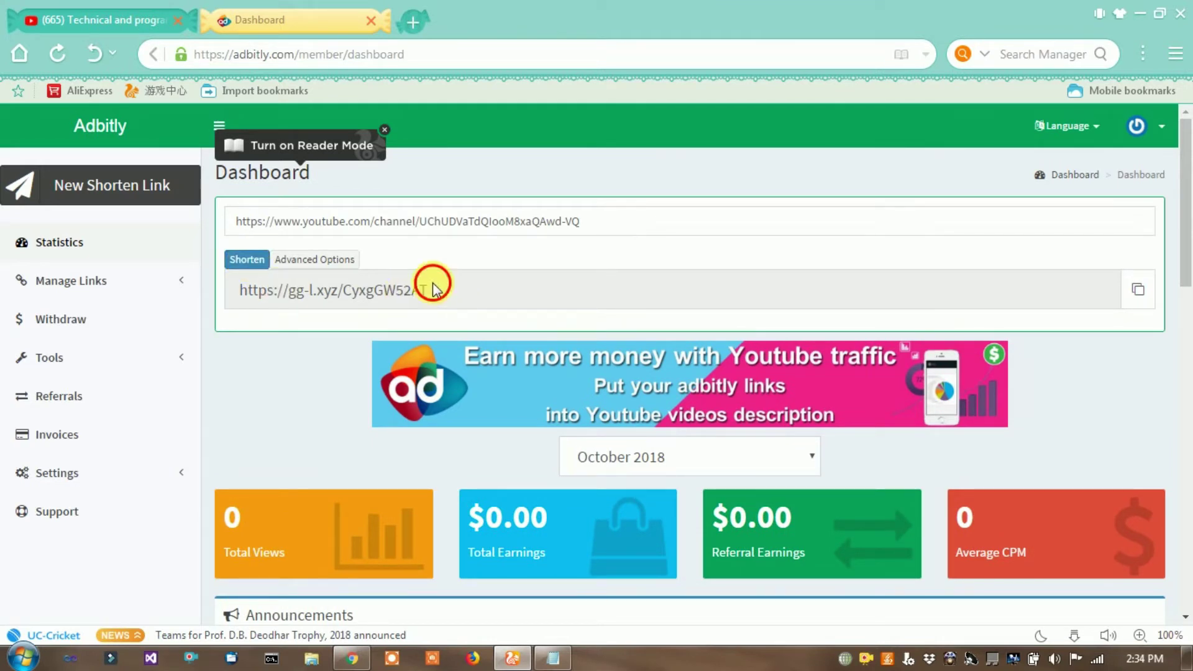
{"action": "left_click_drag", "start_coordinate": [431, 288], "coordinate": [241, 291]}
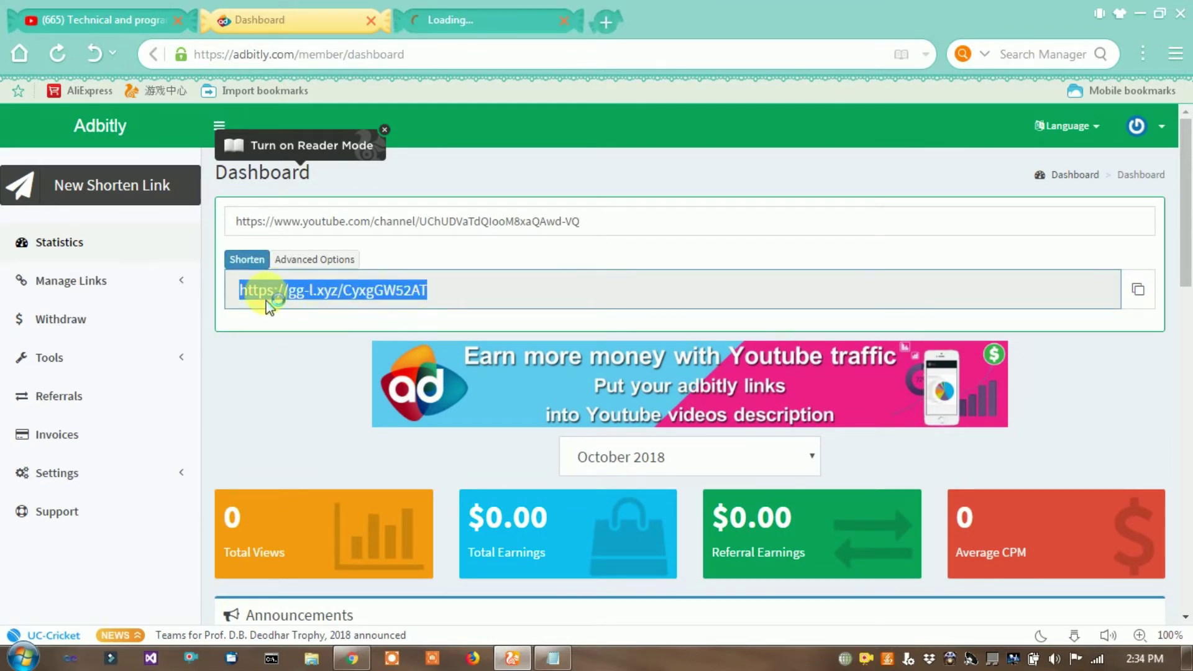
{"action": "left_click", "coordinate": [1139, 294]}
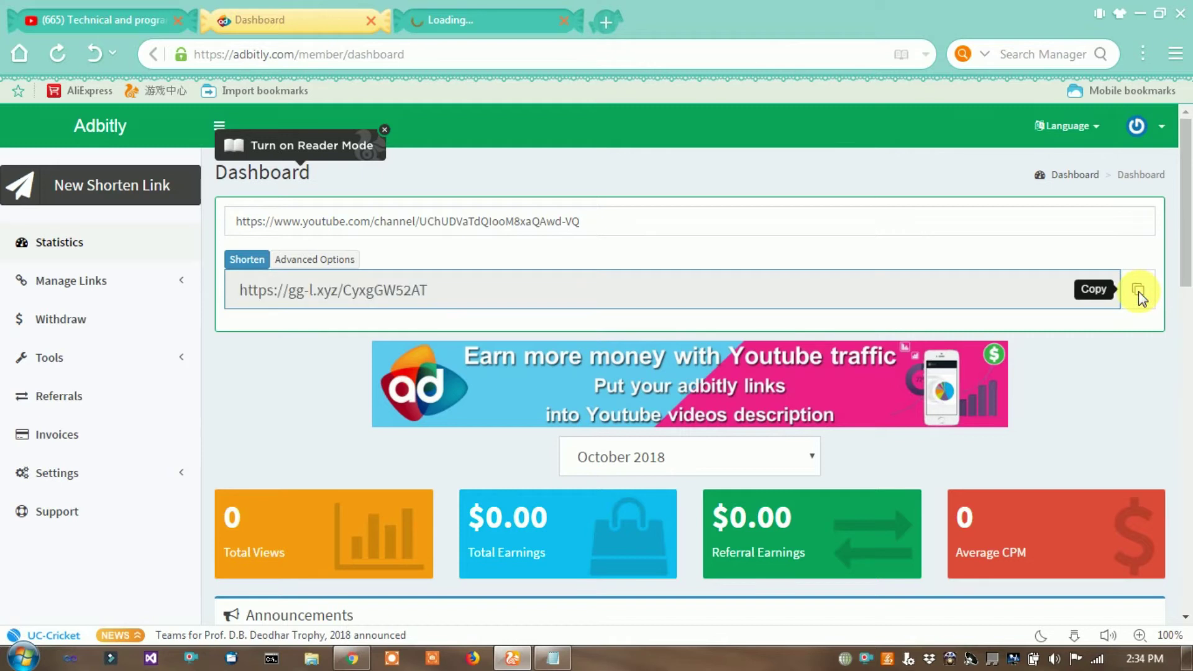
{"action": "left_click", "coordinate": [562, 21]}
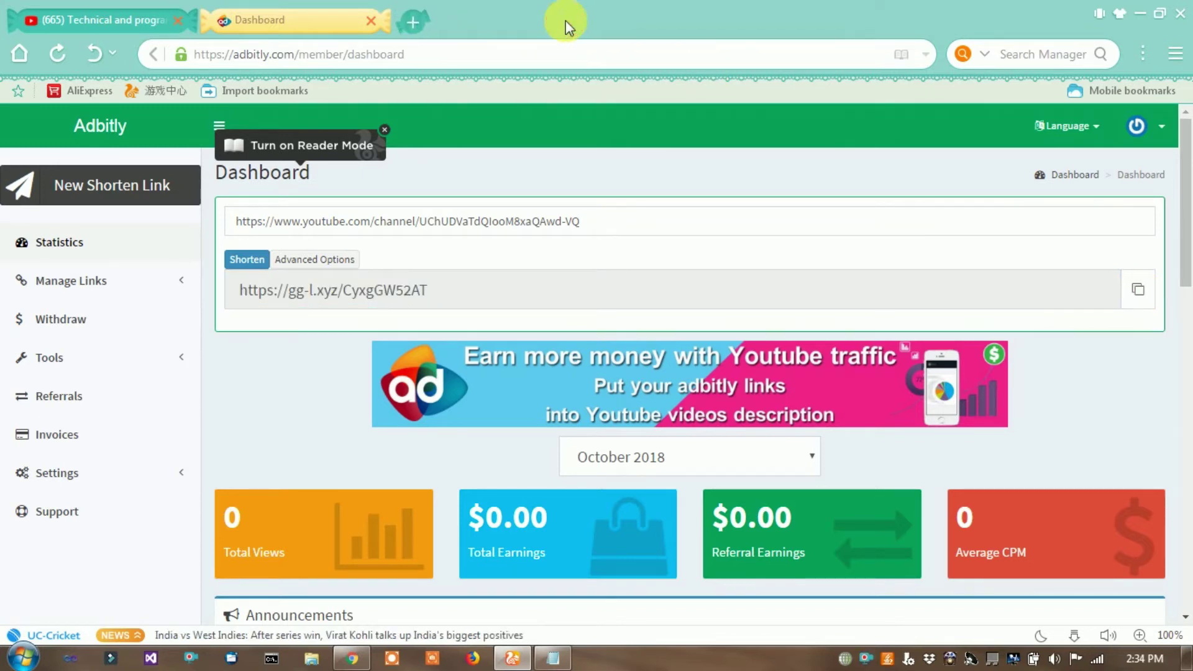
Step: Switch to Google Chrome and open the copied short link in the new tab
{"action": "left_click", "coordinate": [1139, 13]}
{"action": "left_click", "coordinate": [352, 656]}
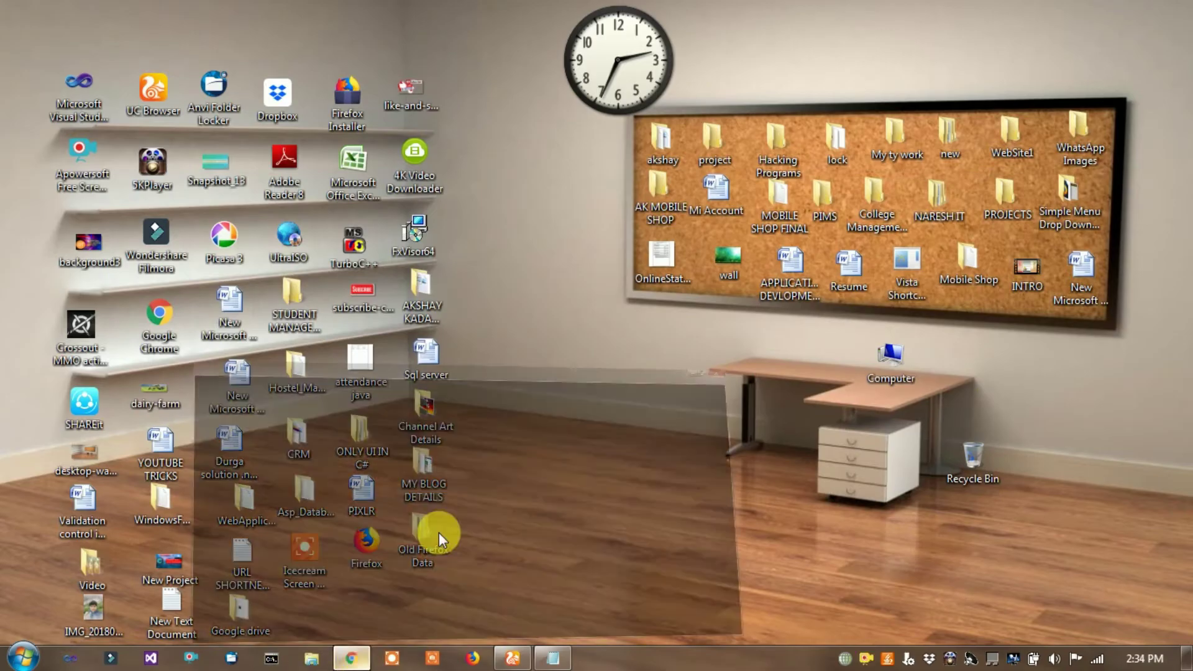
{"action": "left_click", "coordinate": [438, 16]}
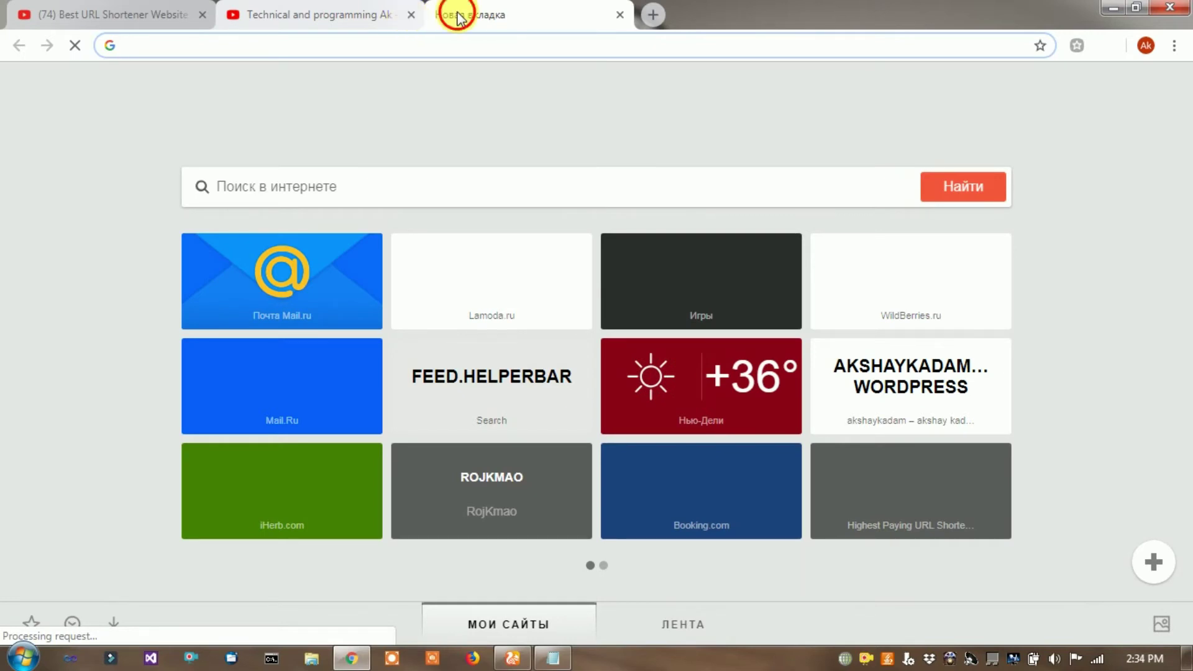
{"action": "right_click", "coordinate": [329, 42]}
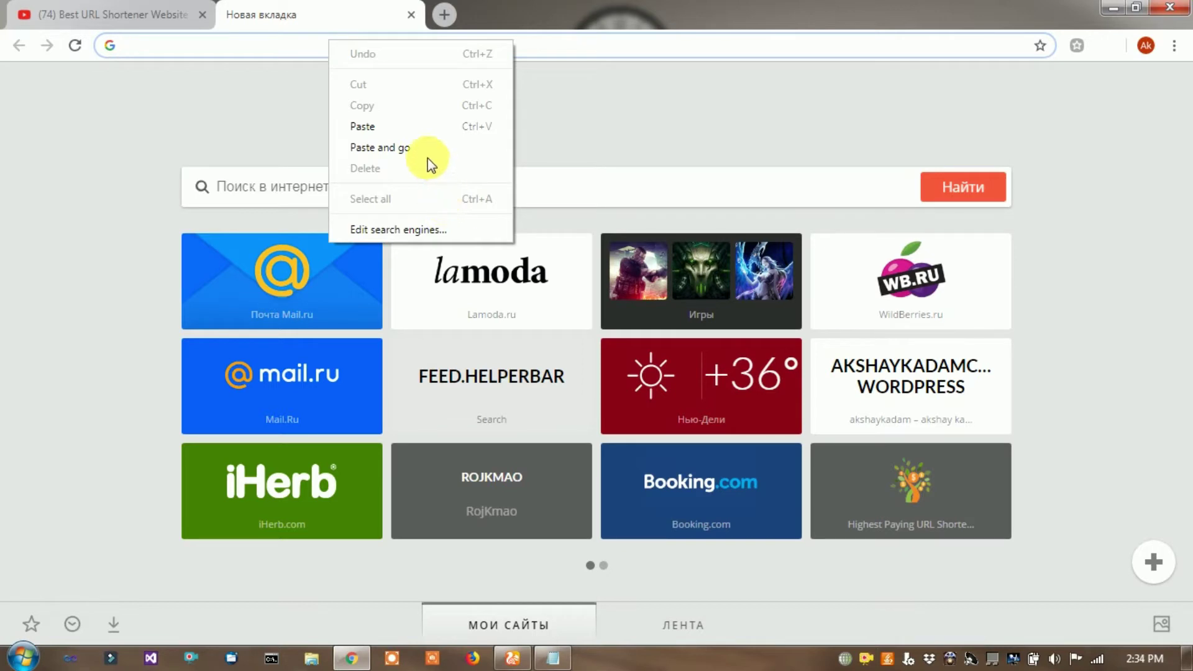
{"action": "left_click", "coordinate": [411, 147]}
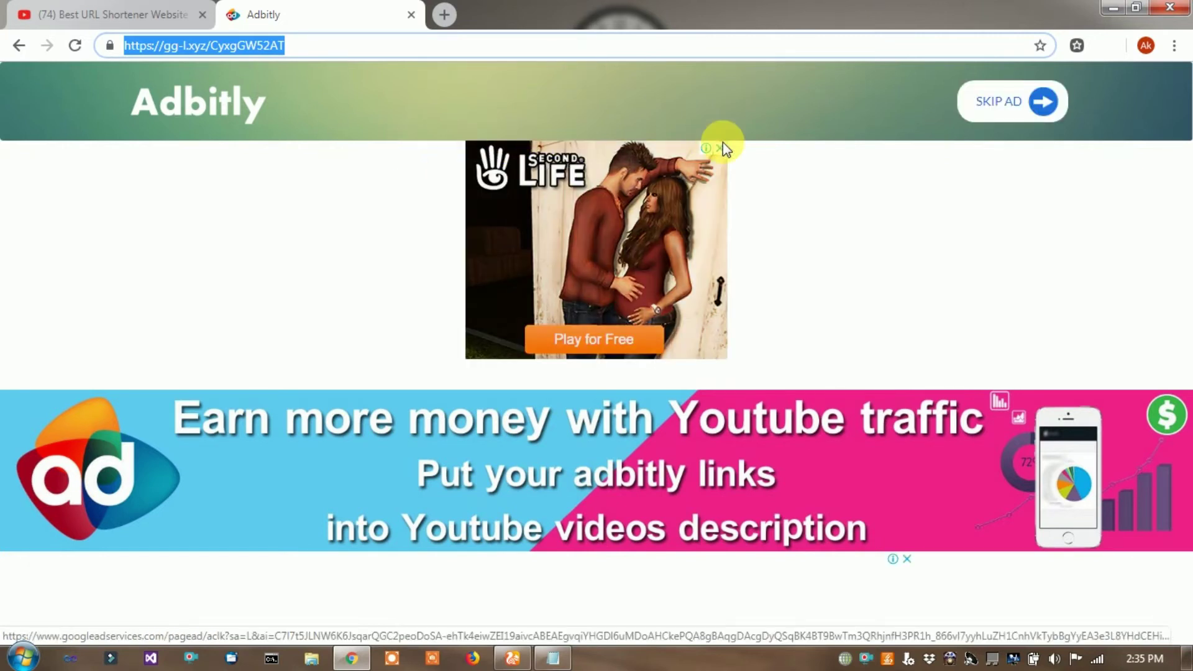
Step: Skip the Adbitly ad page to continue to the YouTube channel behind the short link
{"action": "left_click", "coordinate": [709, 154]}
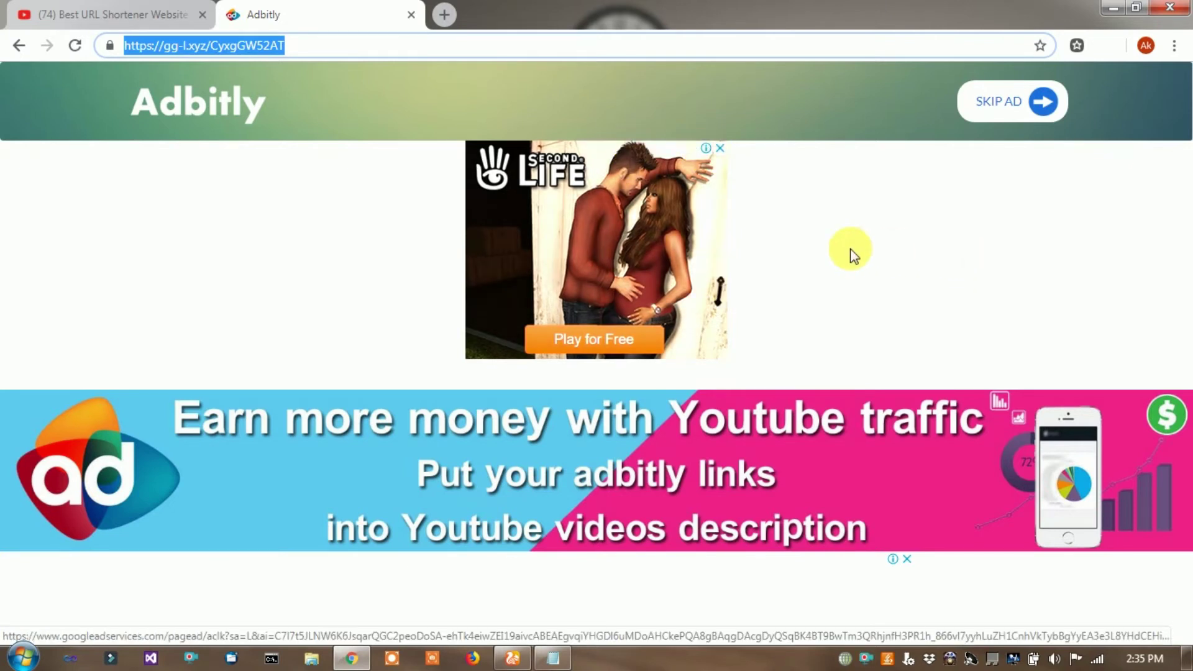
{"action": "left_click", "coordinate": [987, 117]}
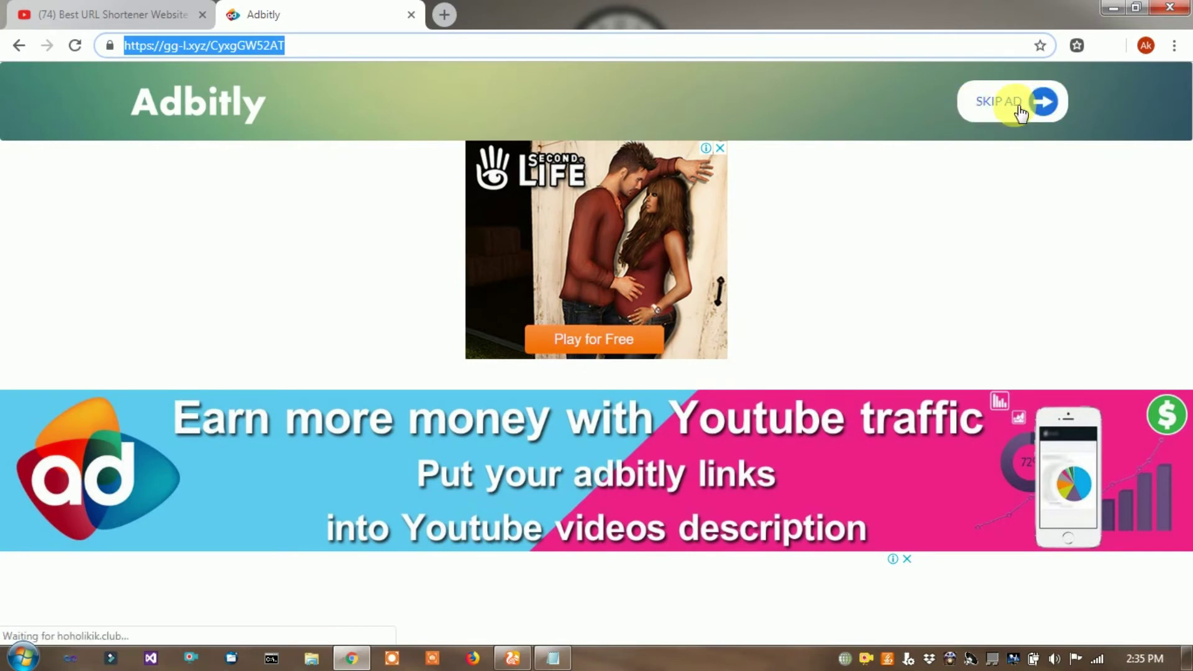
{"action": "left_click", "coordinate": [1019, 114]}
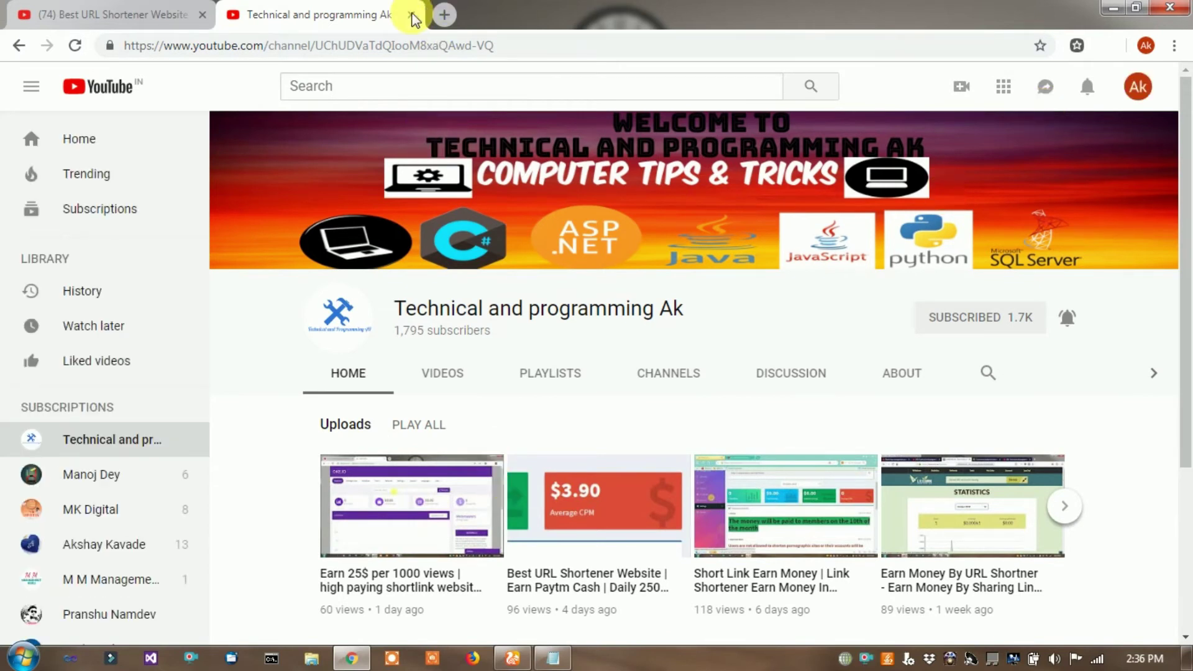
Step: Close the YouTube channel tab in Chrome and switch back to the Adbitly dashboard in UC Browser
{"action": "key", "text": "ctrl+w"}
{"action": "left_click", "coordinate": [1112, 8]}
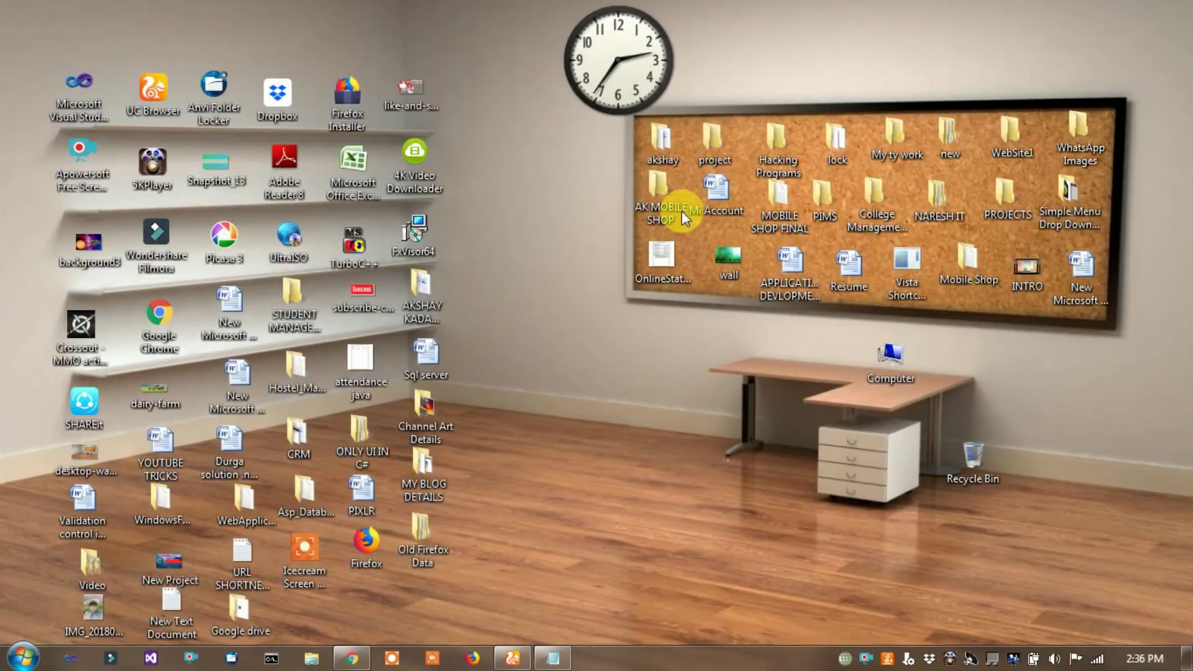
{"action": "left_click", "coordinate": [512, 658]}
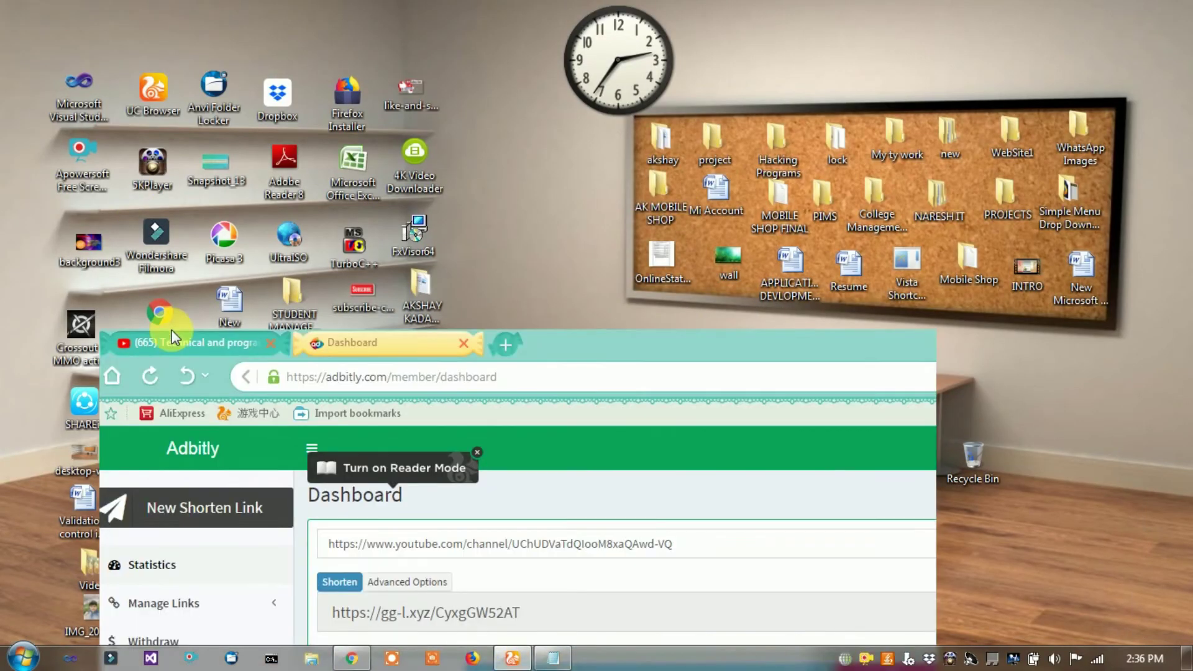
{"action": "left_click_drag", "start_coordinate": [171, 339], "coordinate": [413, 58]}
{"action": "left_click", "coordinate": [1136, 61]}
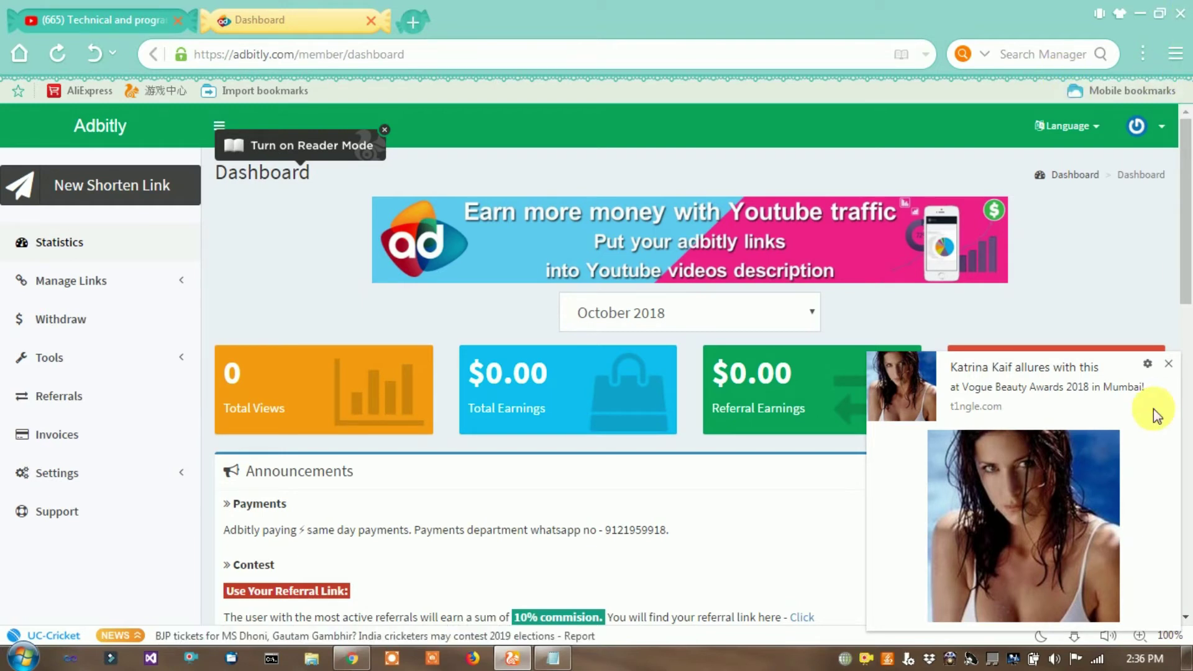
Step: Dismiss the pop-up notification, check the balance on the Withdraw Funds page and reopen the statistics dashboard
{"action": "left_click", "coordinate": [1168, 364]}
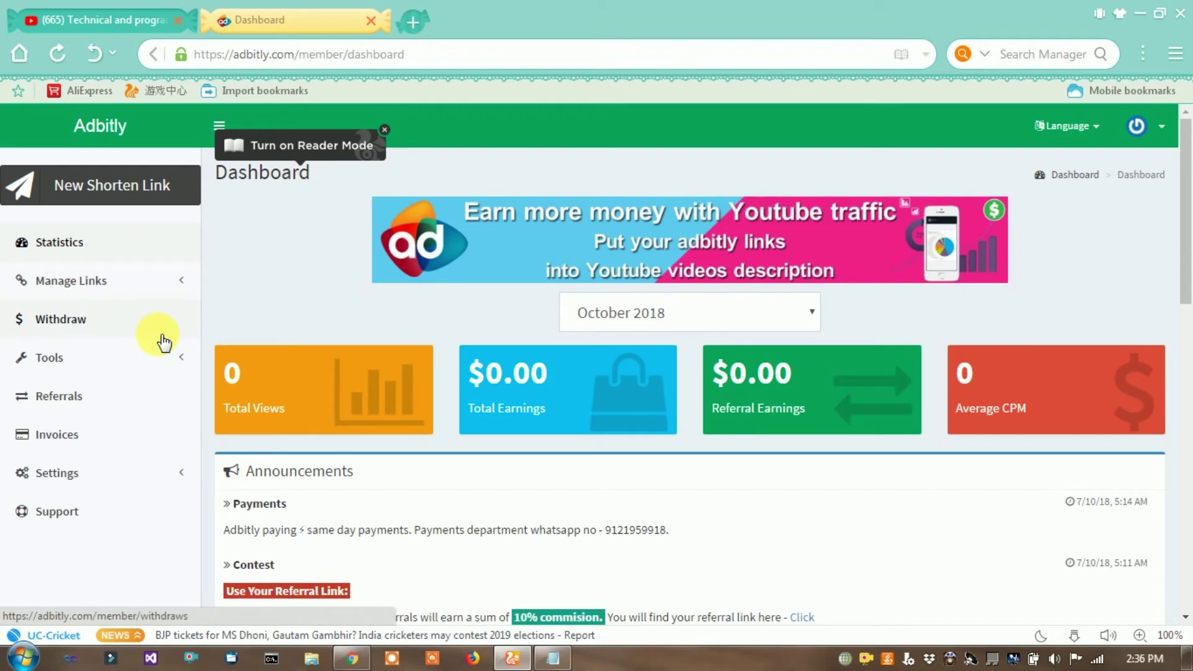
{"action": "left_click", "coordinate": [65, 318]}
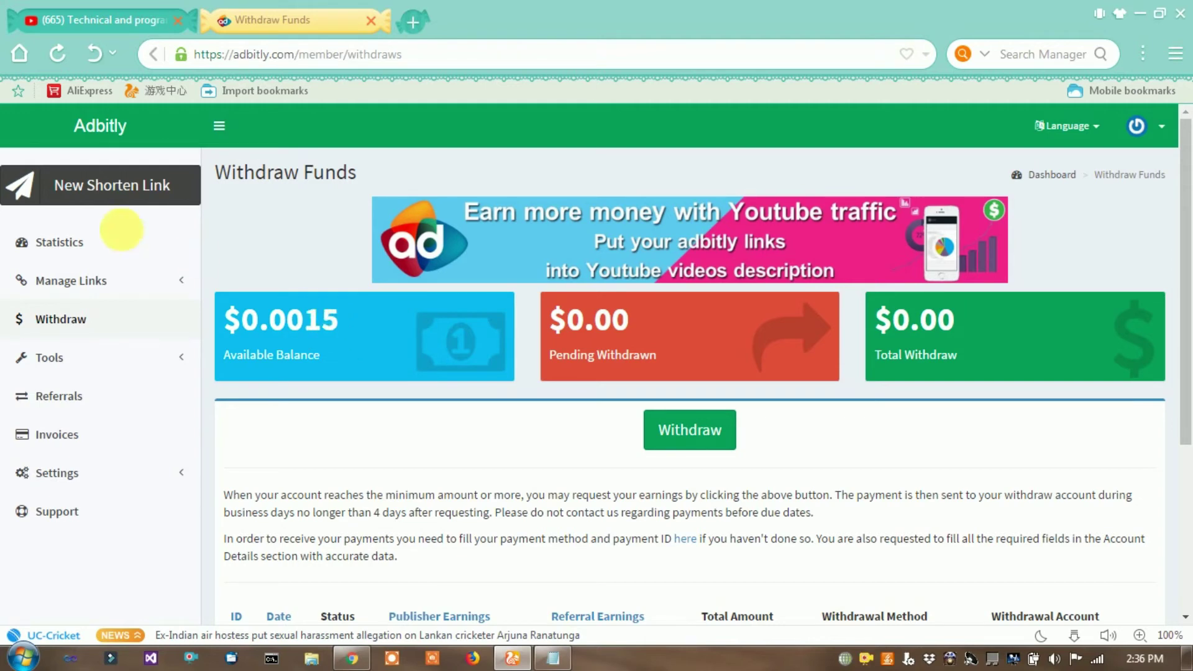
{"action": "left_click", "coordinate": [76, 245]}
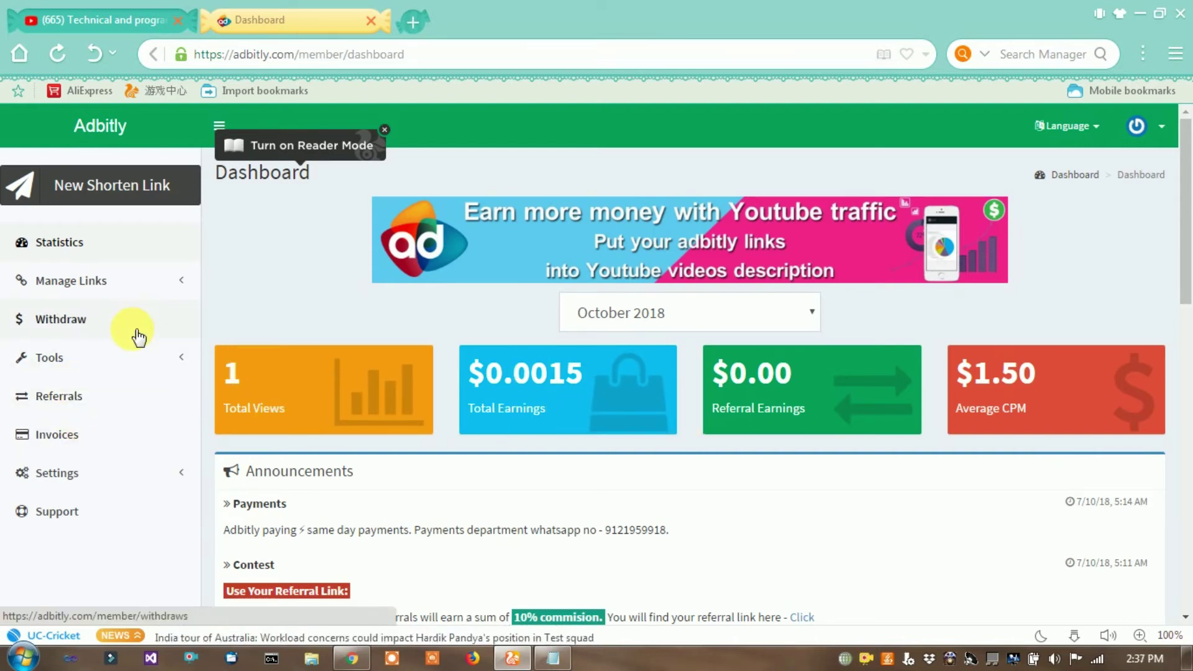
Step: Open the account's profile settings and review the Billing Address fields down to the Withdrawal Info section
{"action": "left_click", "coordinate": [70, 481]}
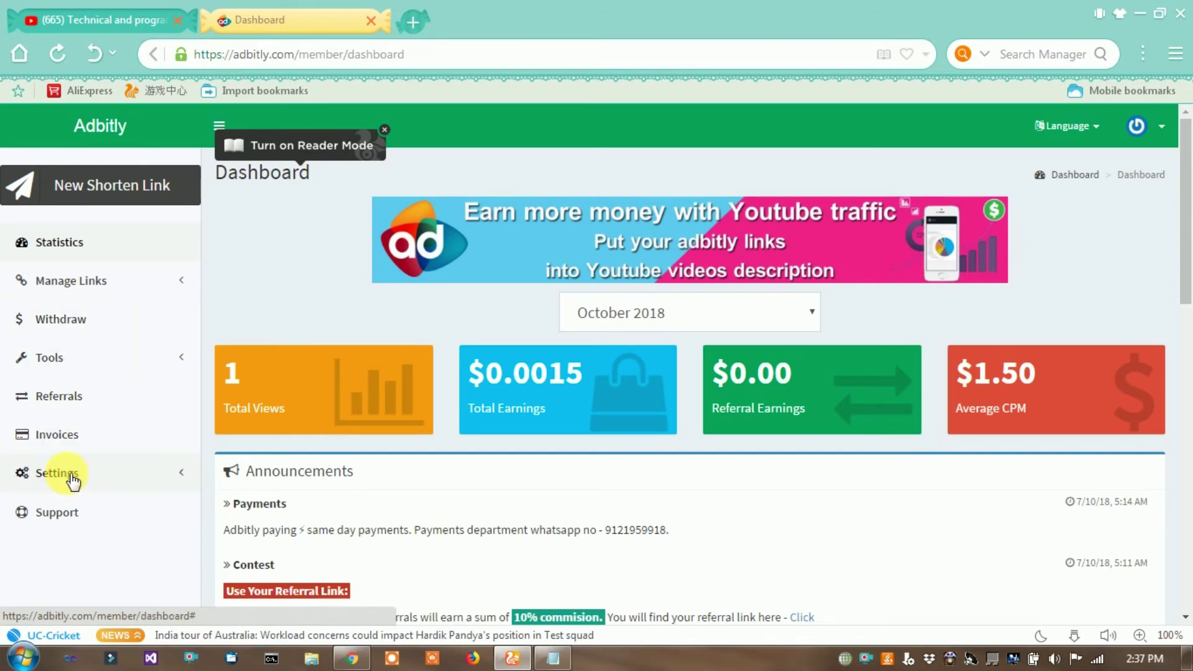
{"action": "left_click", "coordinate": [47, 508]}
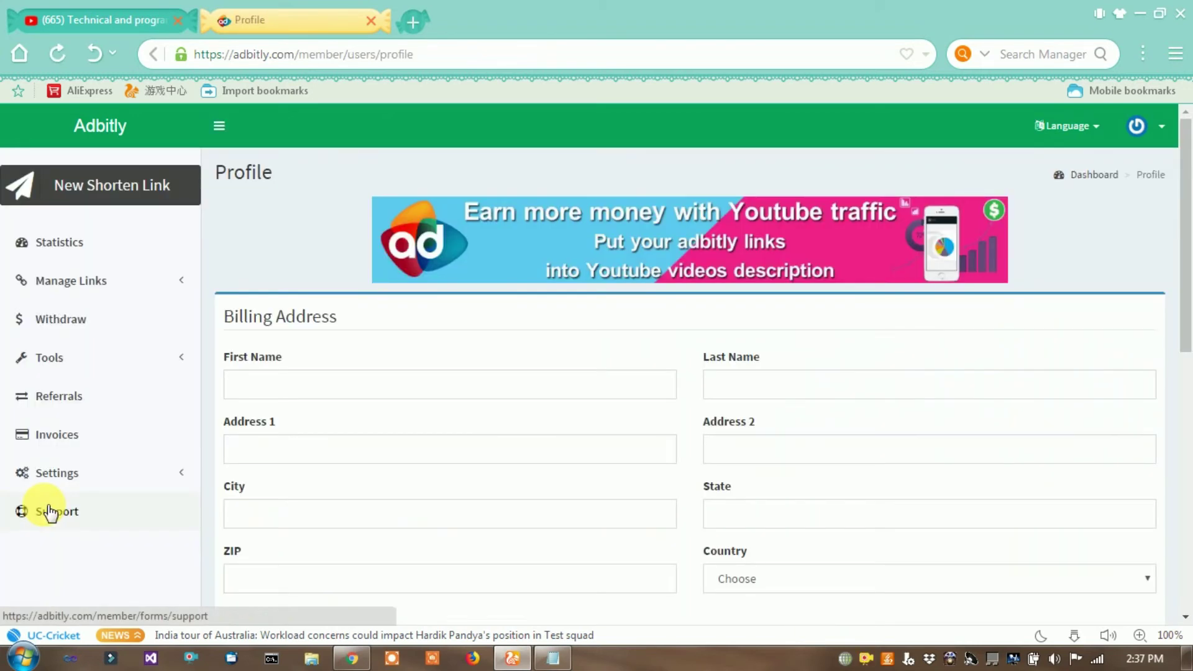
{"action": "left_click_drag", "start_coordinate": [337, 318], "coordinate": [199, 323]}
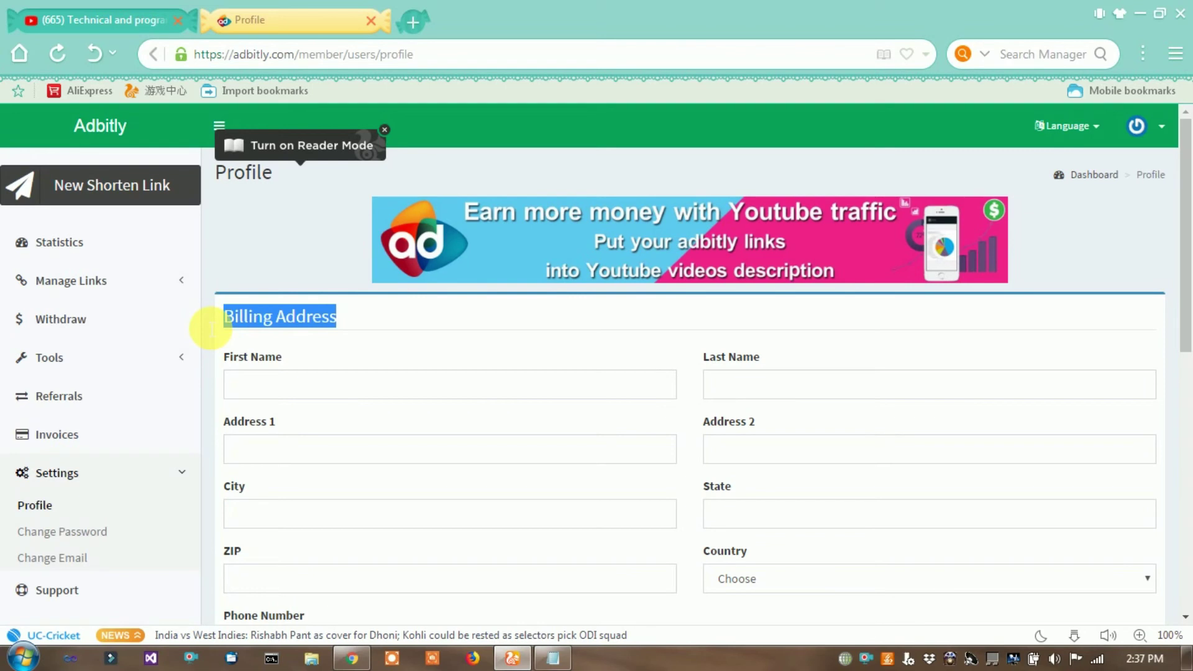
{"action": "left_click", "coordinate": [850, 329]}
{"action": "scroll", "coordinate": [473, 379], "scroll_direction": "down", "scroll_amount": 3}
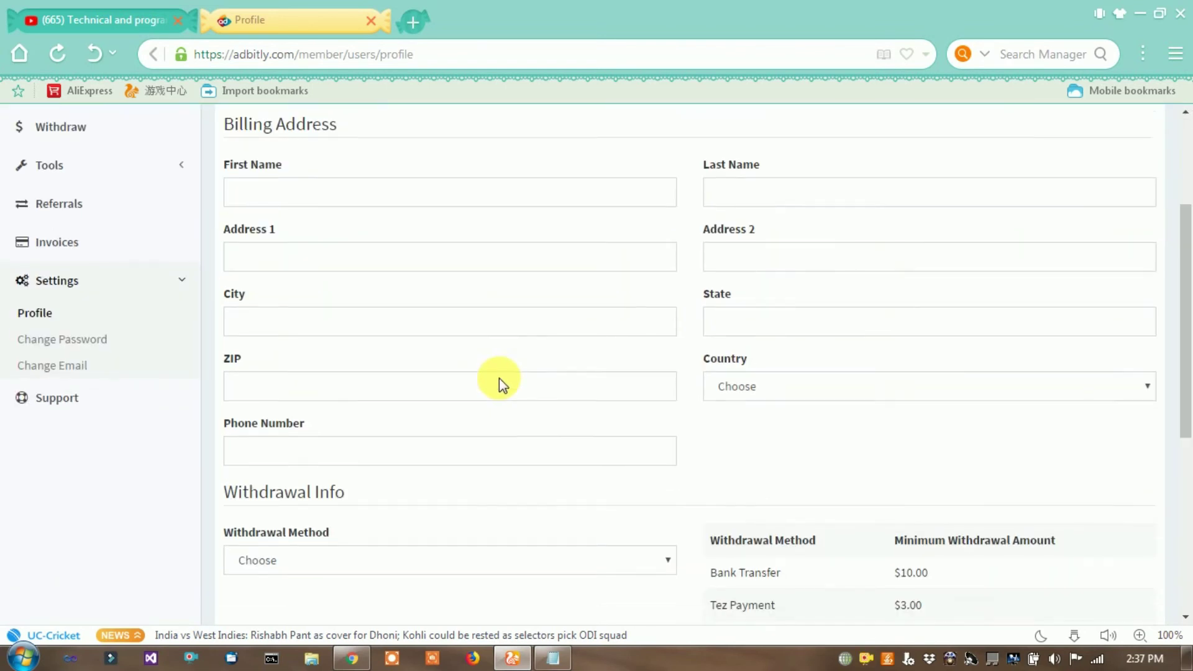
{"action": "scroll", "coordinate": [498, 377], "scroll_direction": "down", "scroll_amount": 4}
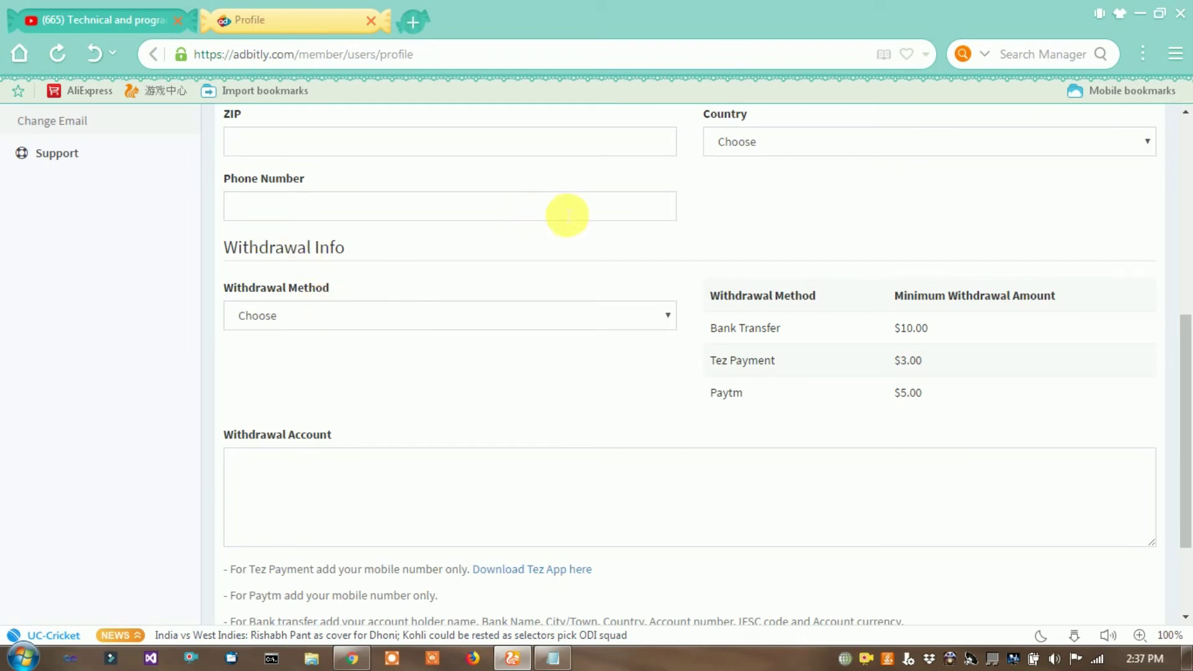
Step: Examine the available withdrawal methods, their minimum amounts and the account notes without choosing a method
{"action": "left_click", "coordinate": [421, 315]}
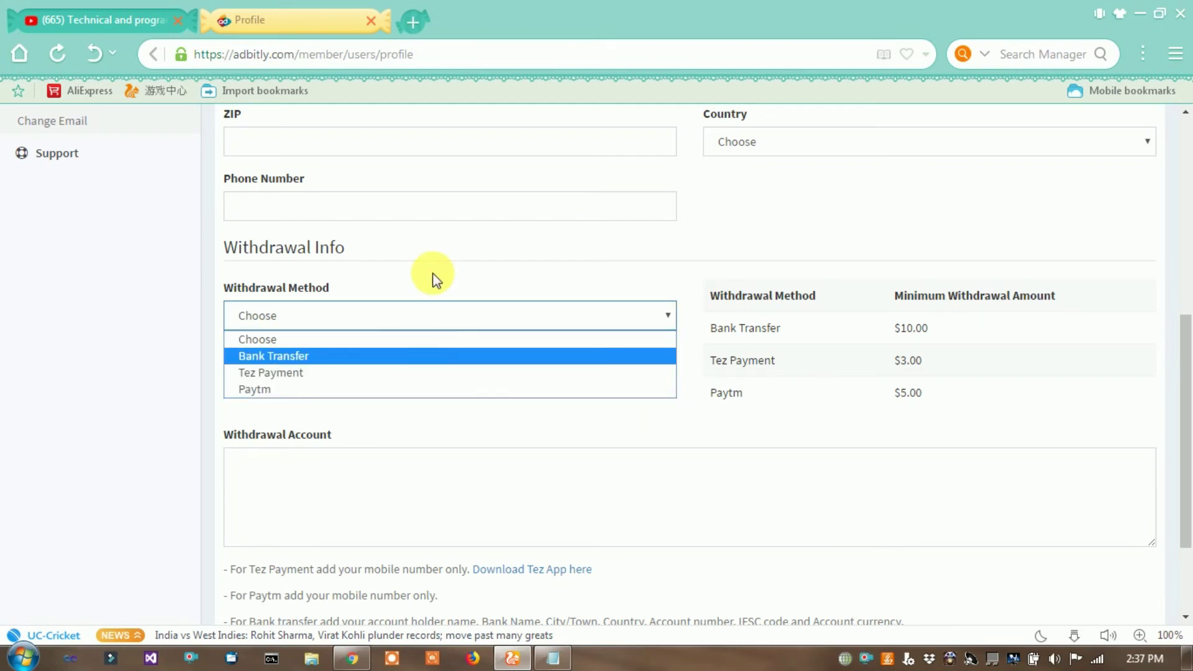
{"action": "left_click", "coordinate": [509, 430]}
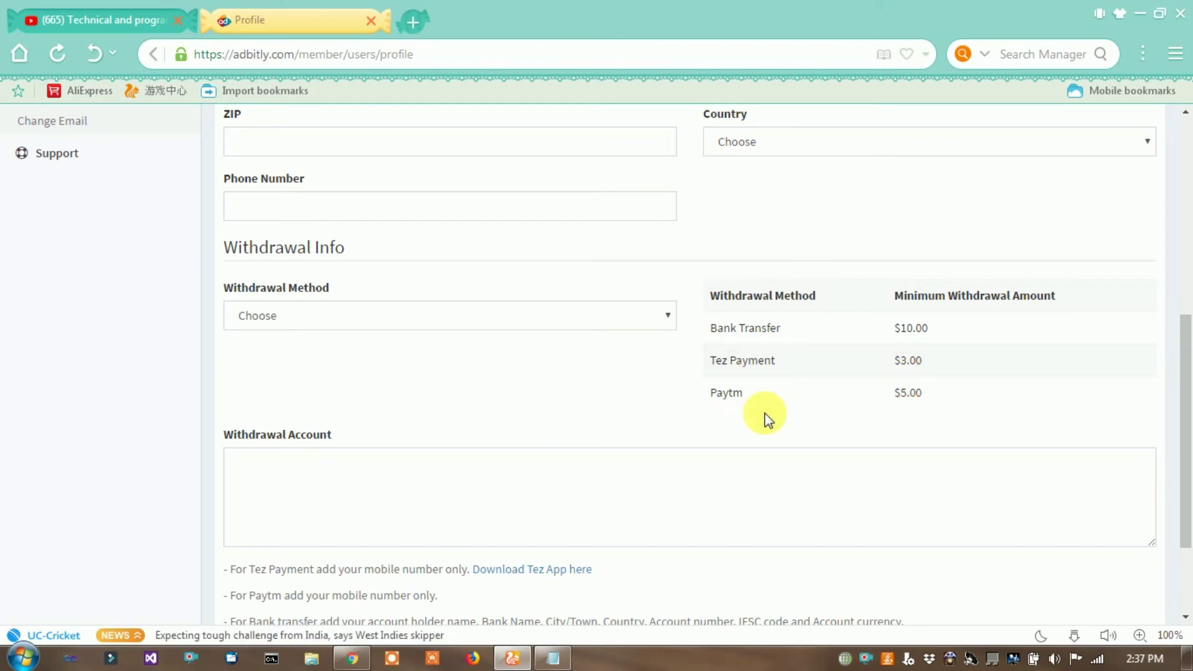
{"action": "scroll", "coordinate": [684, 435], "scroll_direction": "down", "scroll_amount": 2}
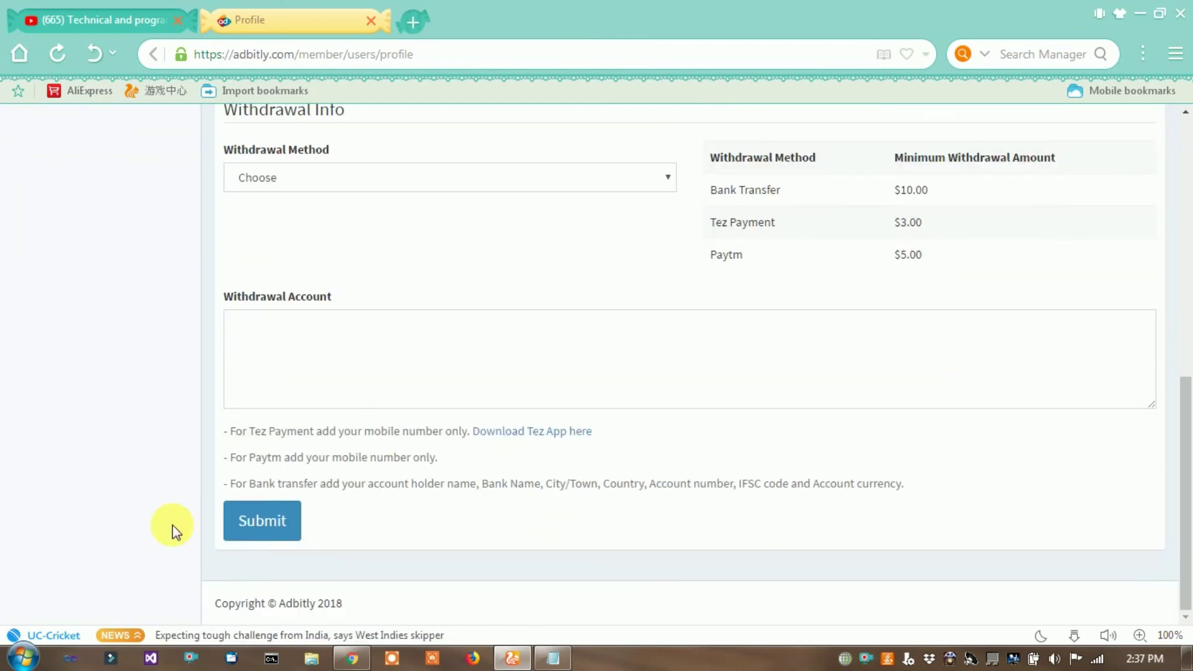
{"action": "left_click_drag", "start_coordinate": [229, 430], "coordinate": [926, 506]}
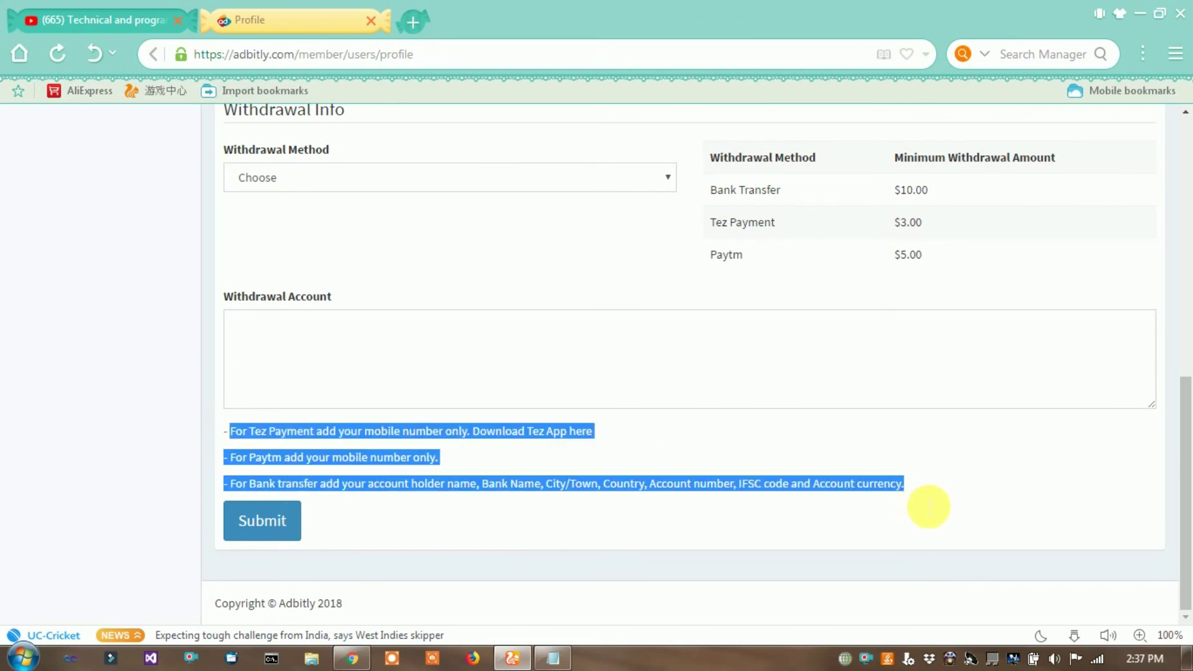
{"action": "left_click", "coordinate": [685, 450]}
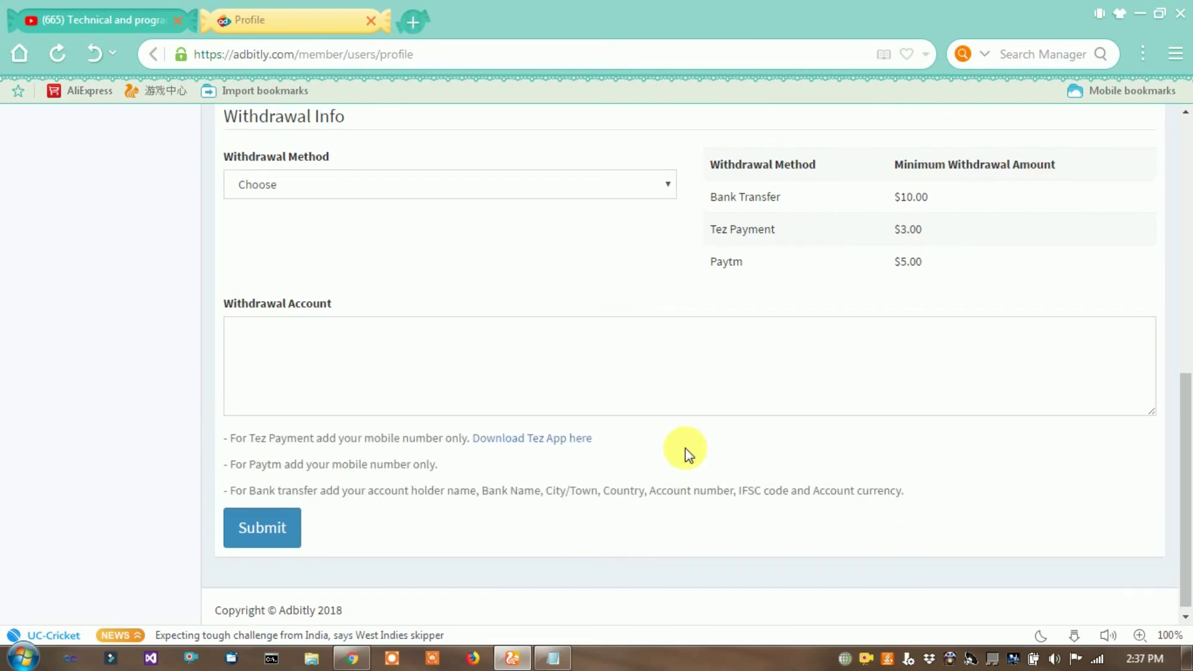
{"action": "scroll", "coordinate": [671, 453], "scroll_direction": "up", "scroll_amount": 10}
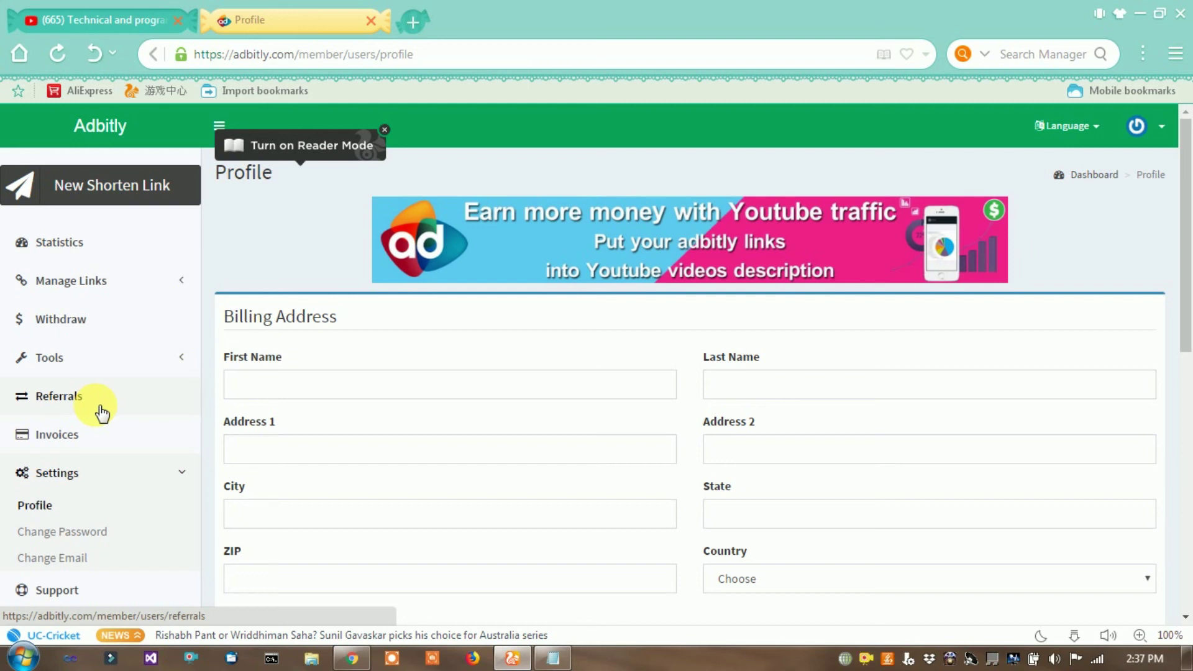
Step: Review the referral link and commission terms on the Referrals page, and return to the statistics dashboard
{"action": "left_click", "coordinate": [101, 412]}
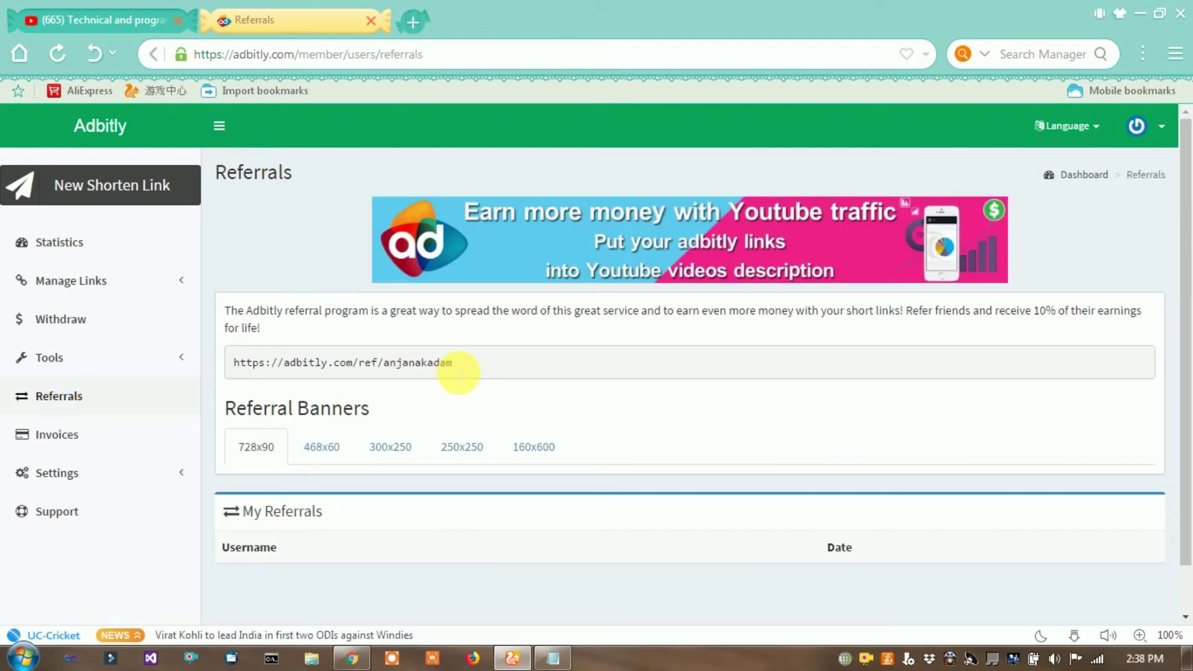
{"action": "left_click_drag", "start_coordinate": [458, 373], "coordinate": [200, 373]}
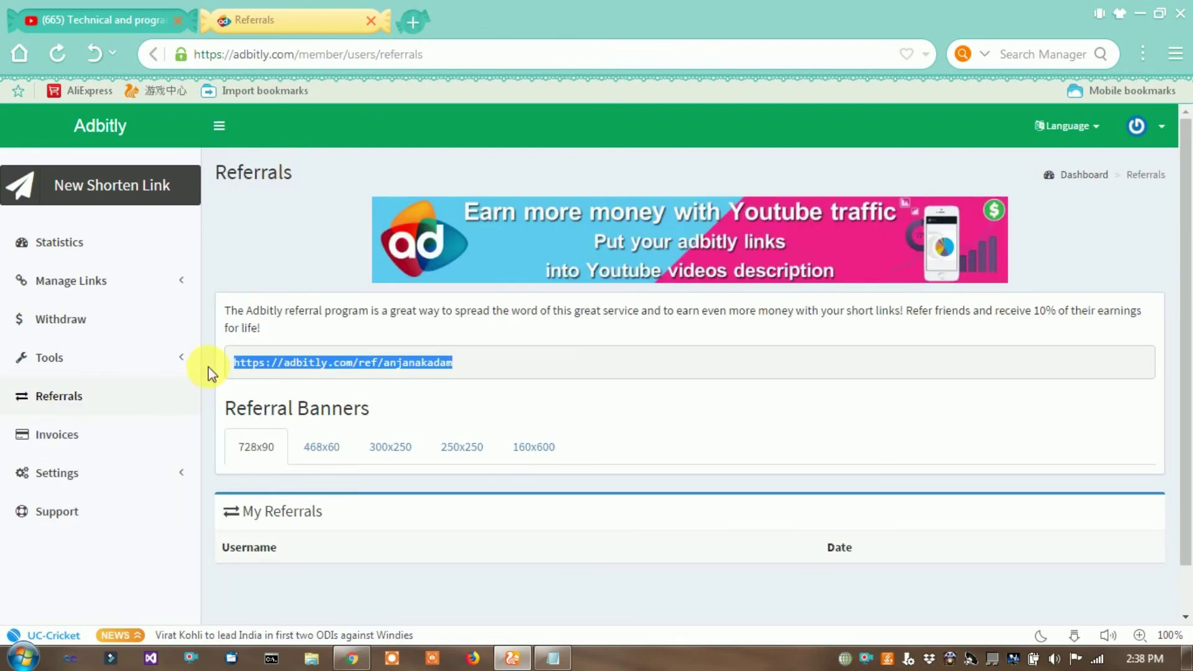
{"action": "left_click", "coordinate": [597, 370]}
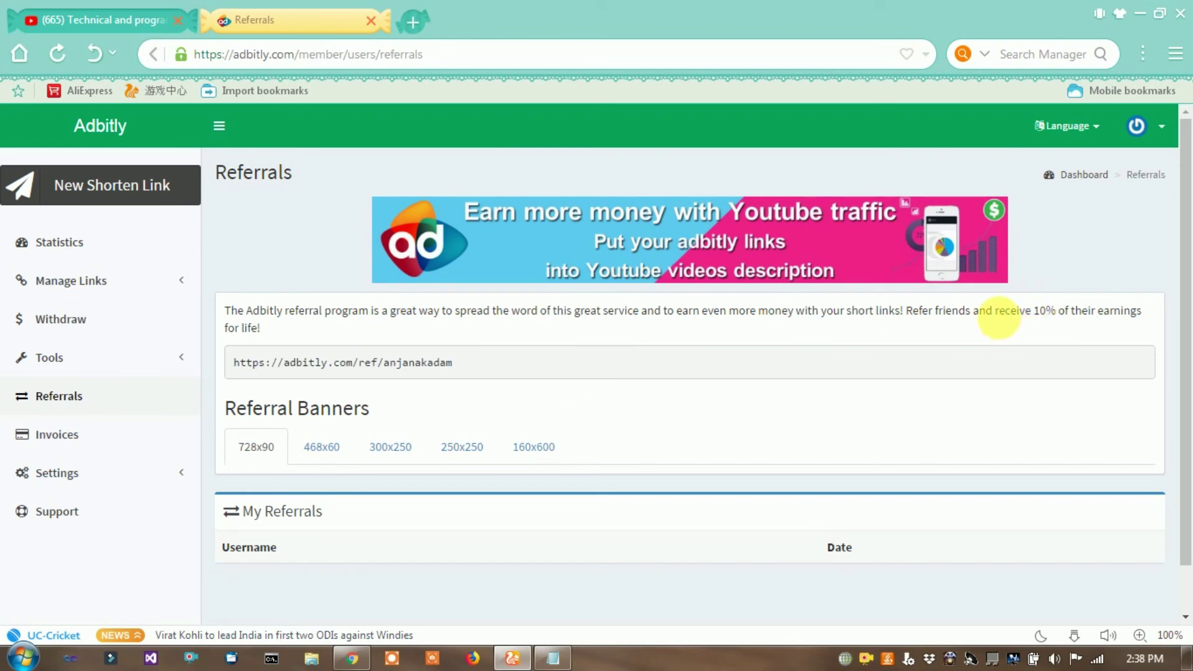
{"action": "left_click_drag", "start_coordinate": [900, 313], "coordinate": [1144, 317]}
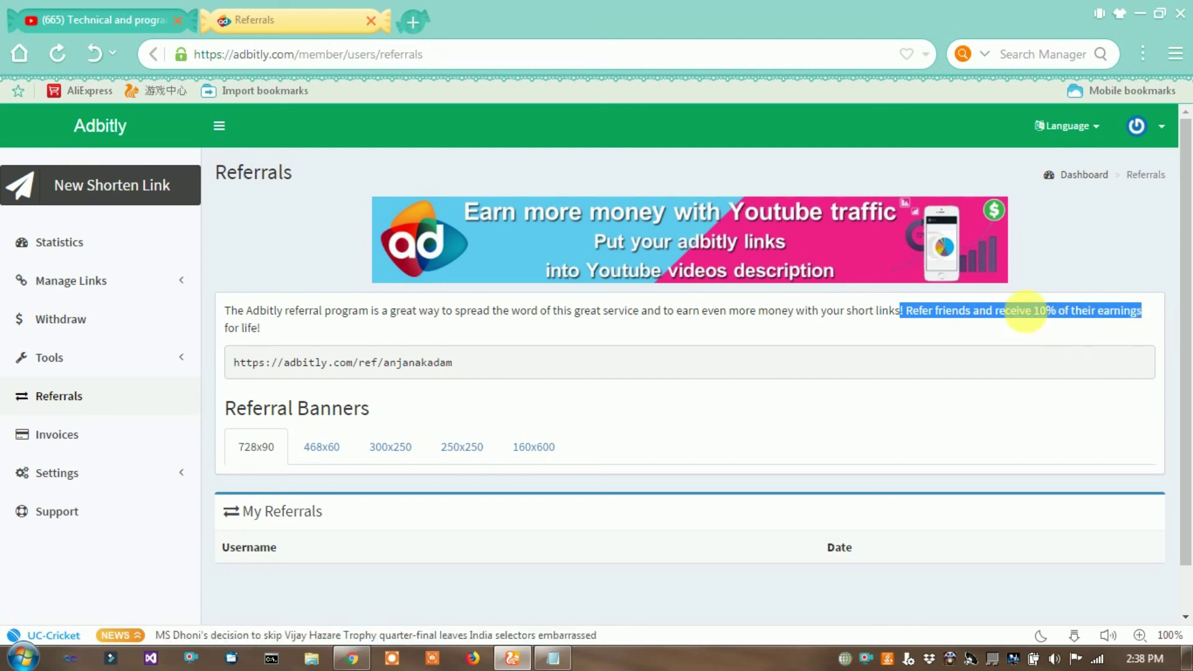
{"action": "left_click", "coordinate": [1026, 324]}
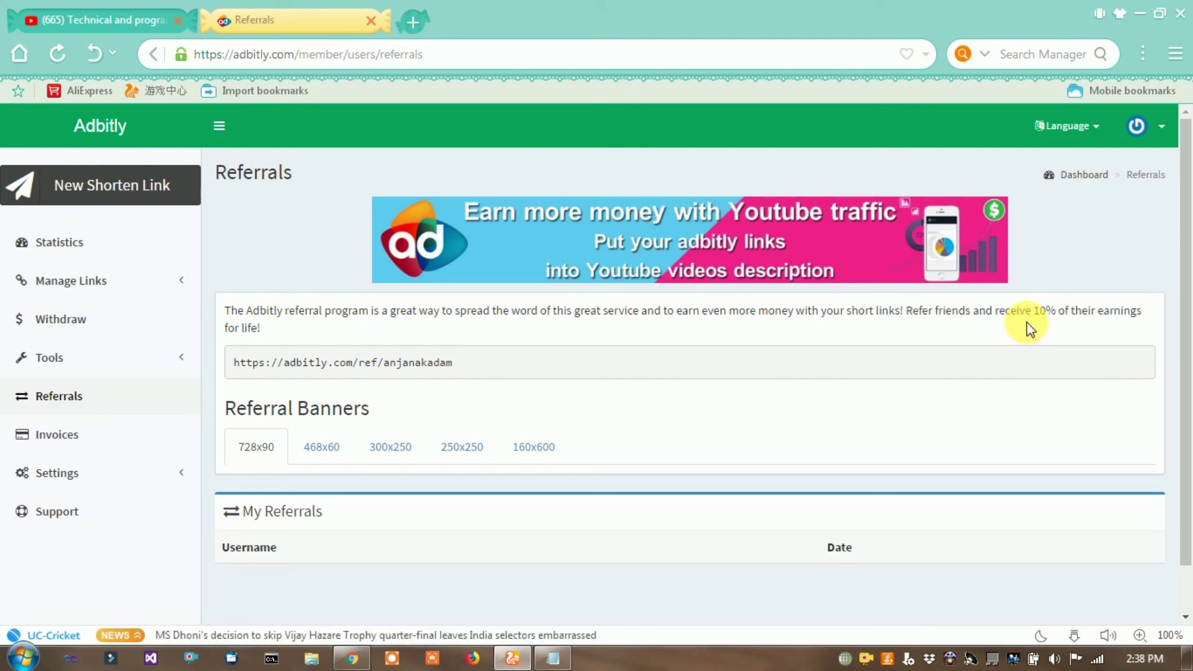
{"action": "double_click", "coordinate": [1013, 314]}
{"action": "left_click_drag", "start_coordinate": [1004, 310], "coordinate": [1045, 311]}
{"action": "left_click", "coordinate": [139, 242]}
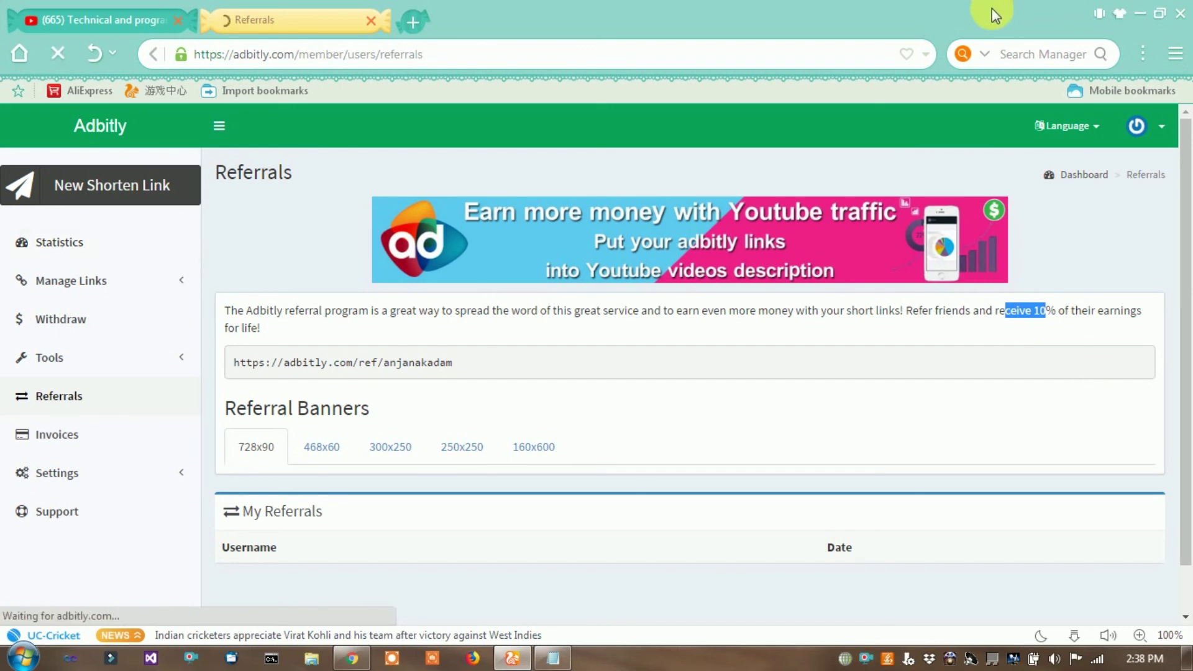